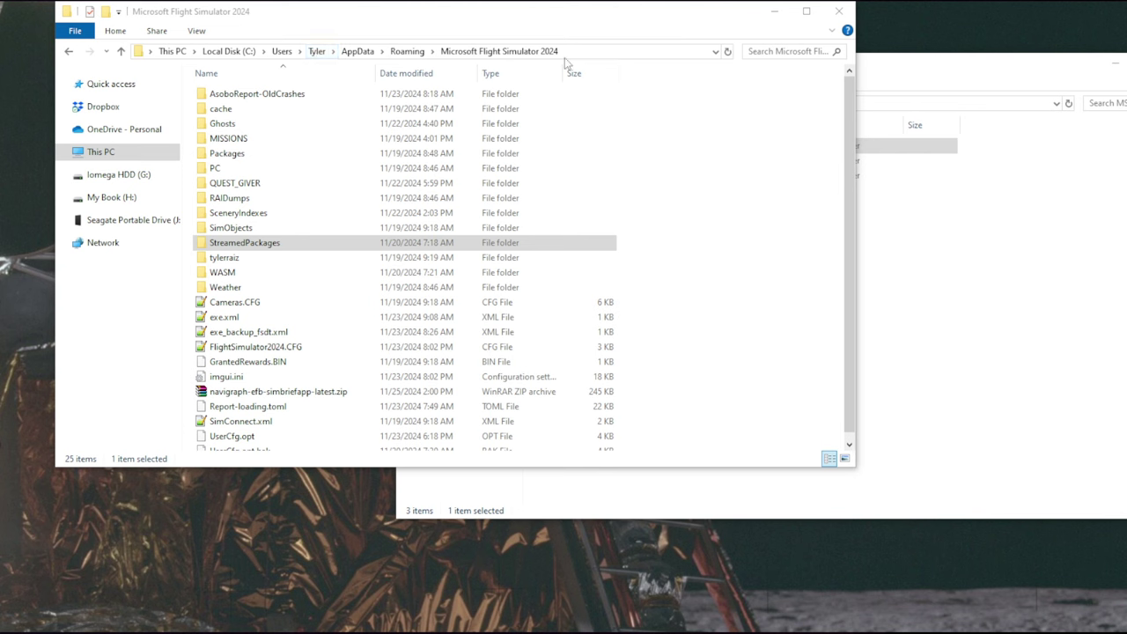
click(237, 158)
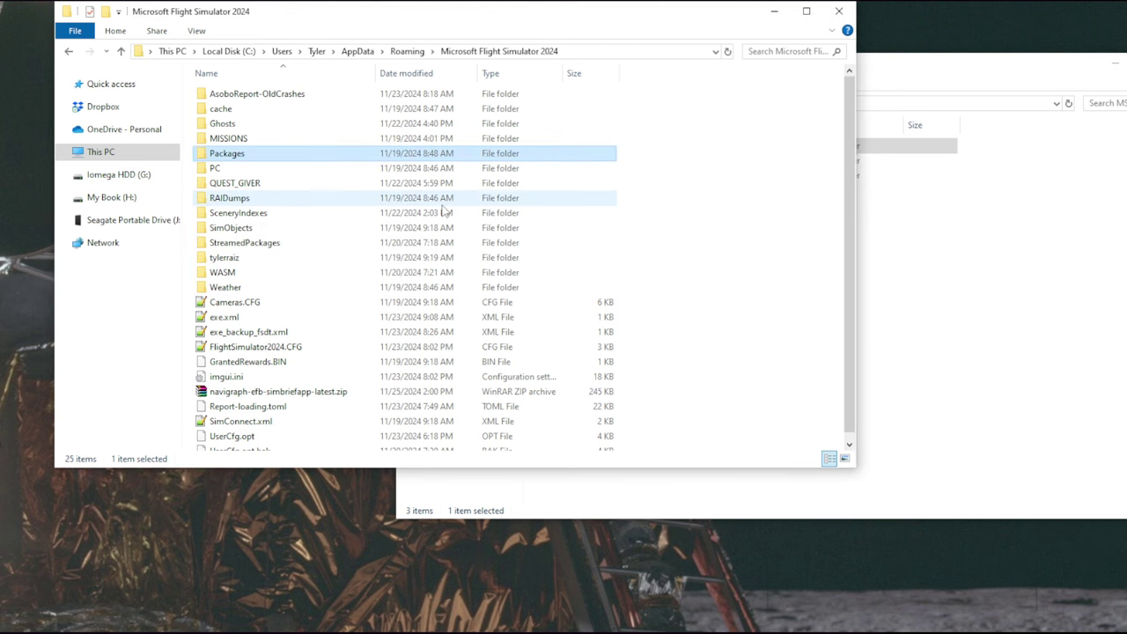
double_click(247, 159)
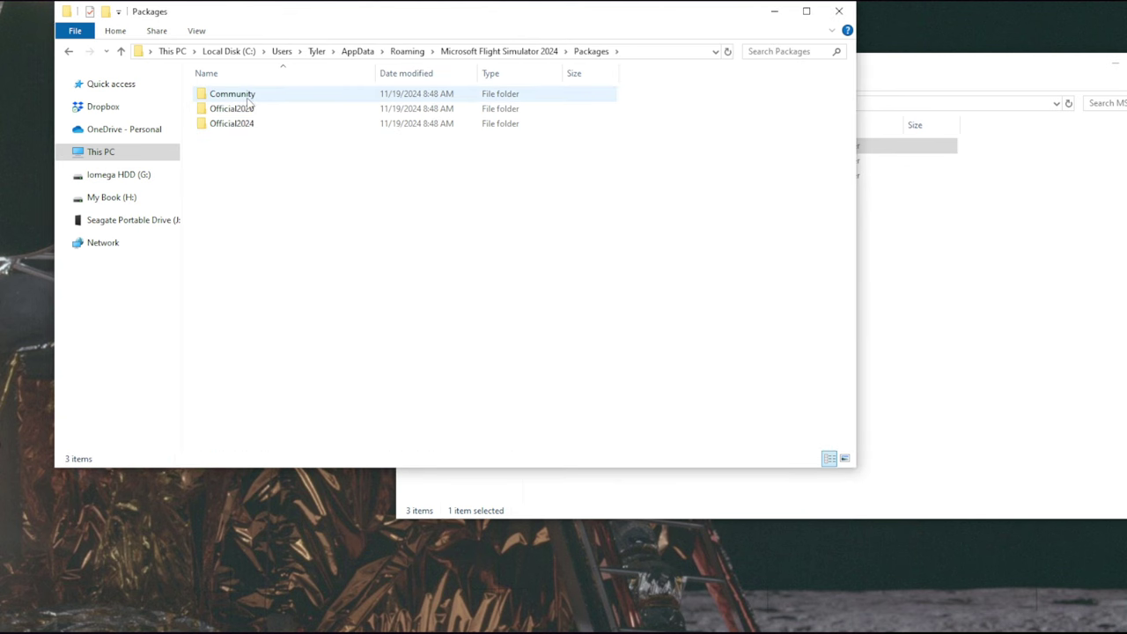
click(248, 96)
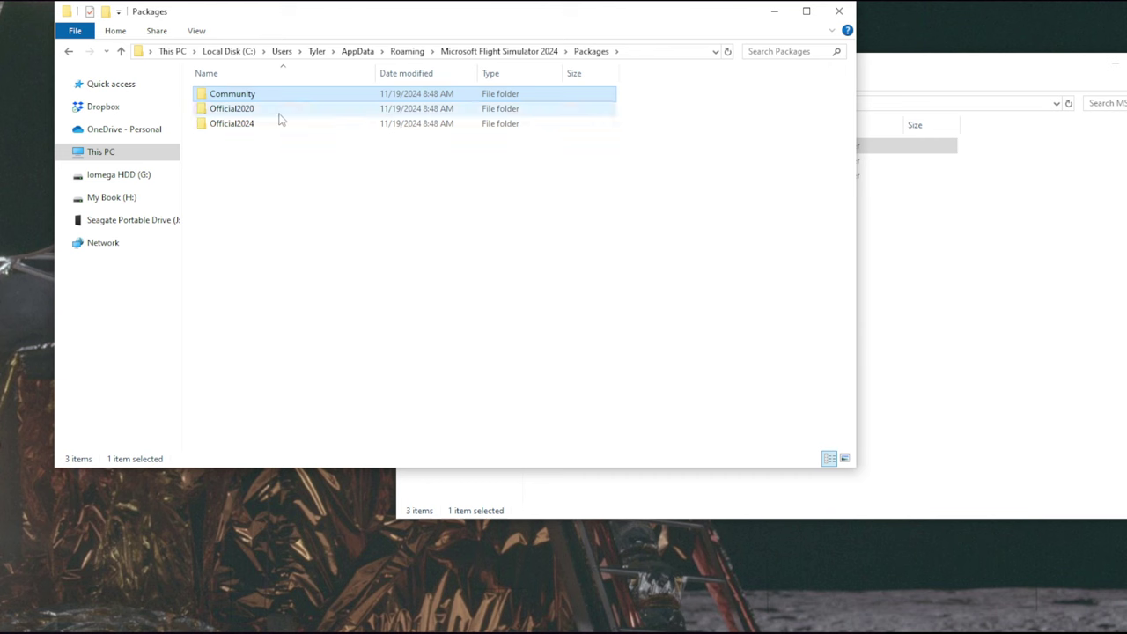
click(473, 53)
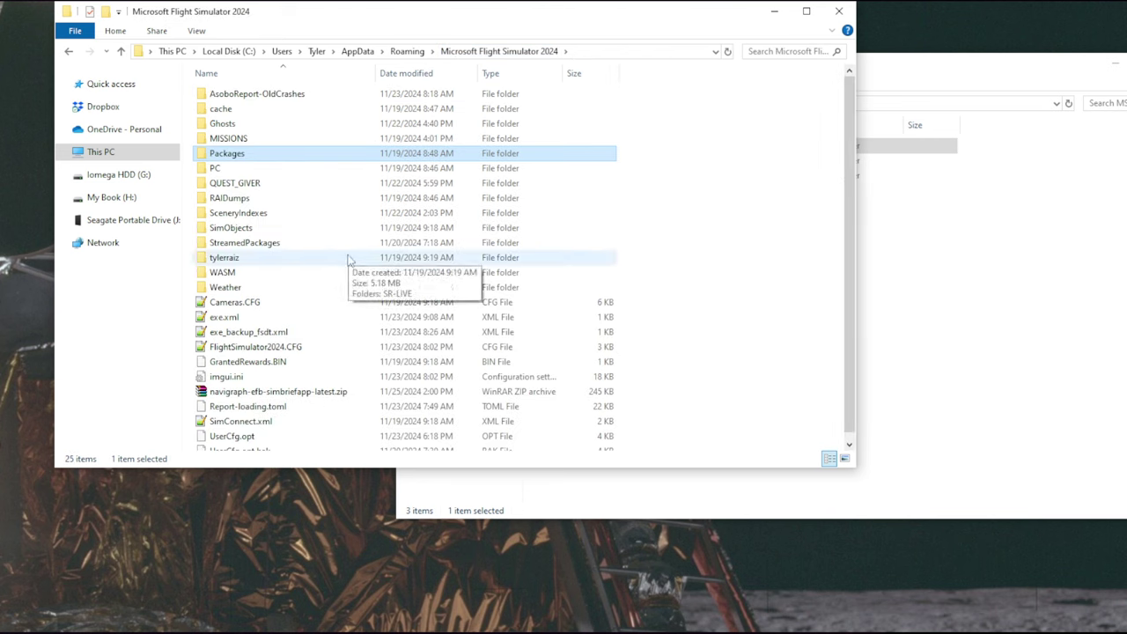
double_click(231, 155)
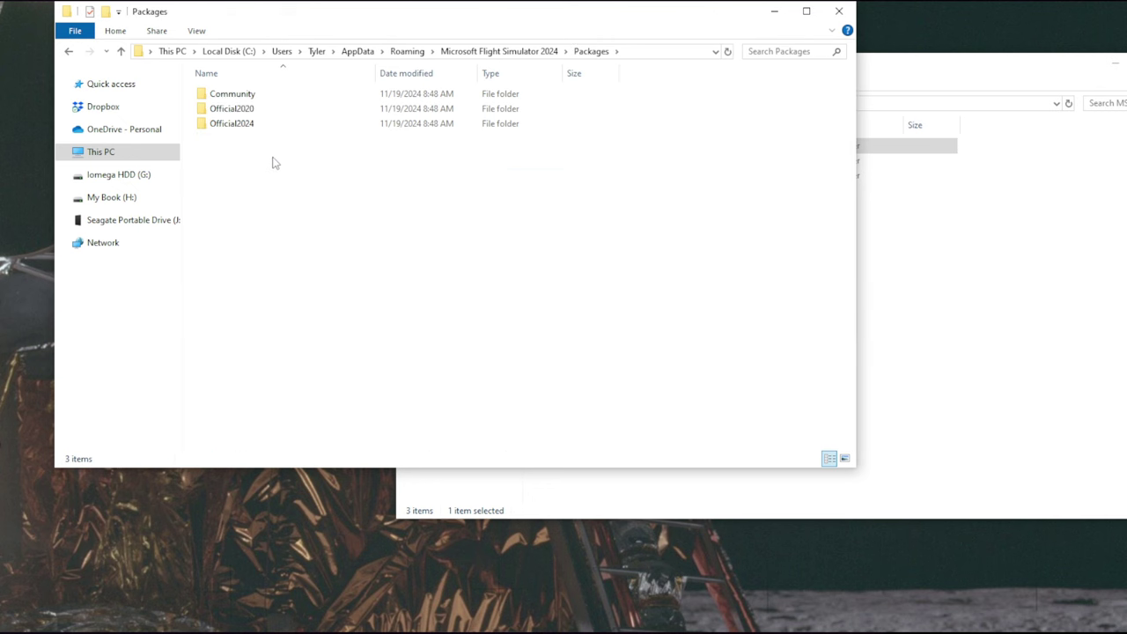
click(253, 111)
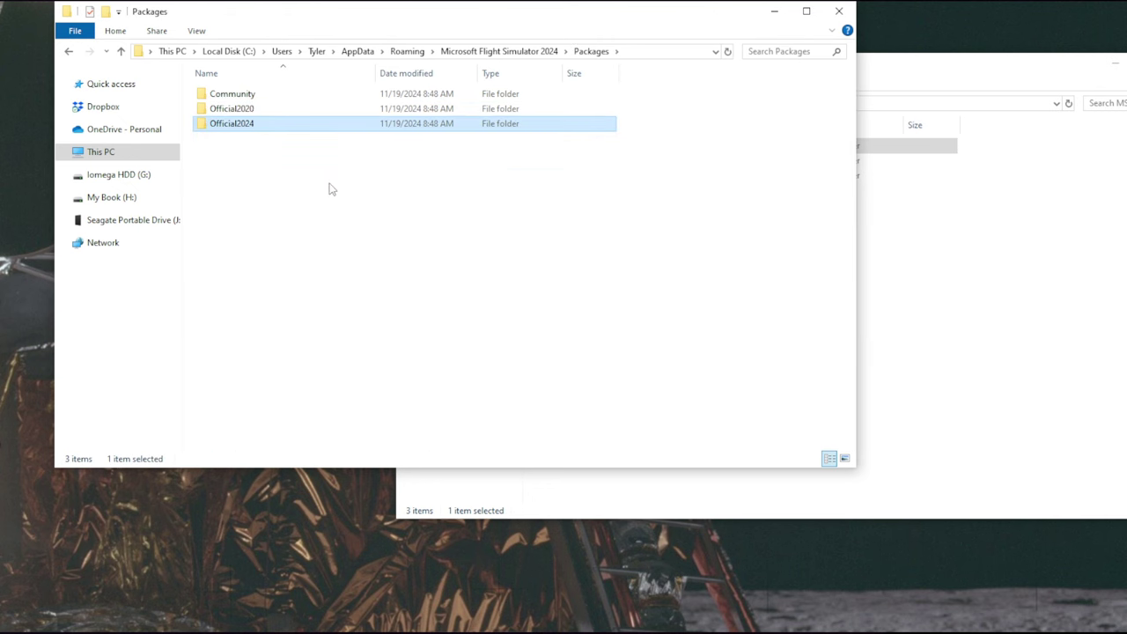
click(502, 52)
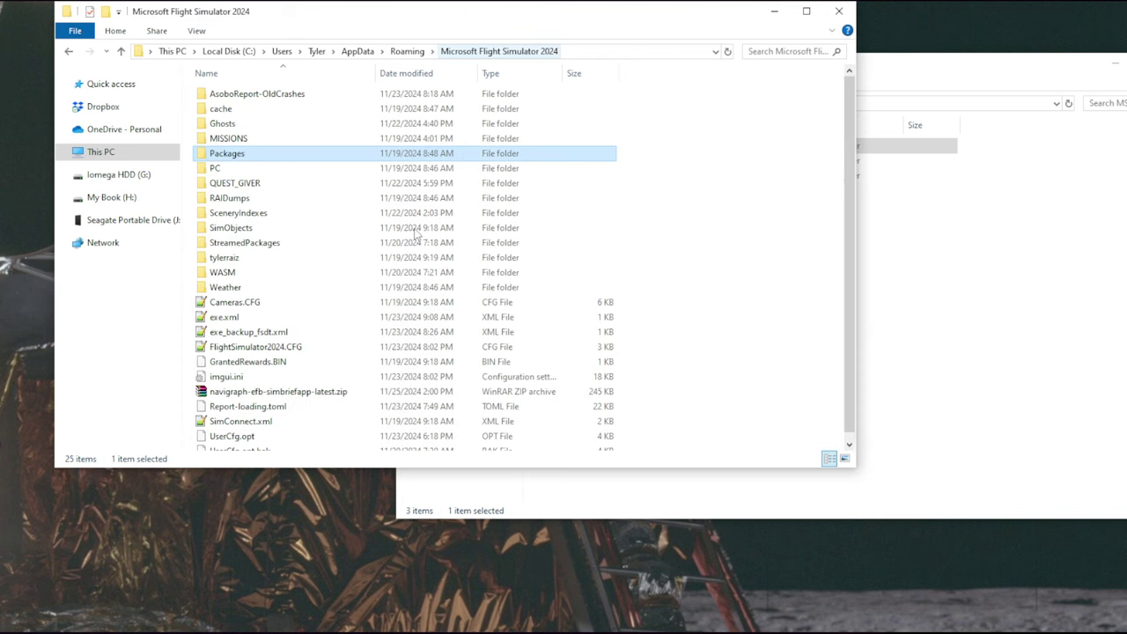
click(267, 245)
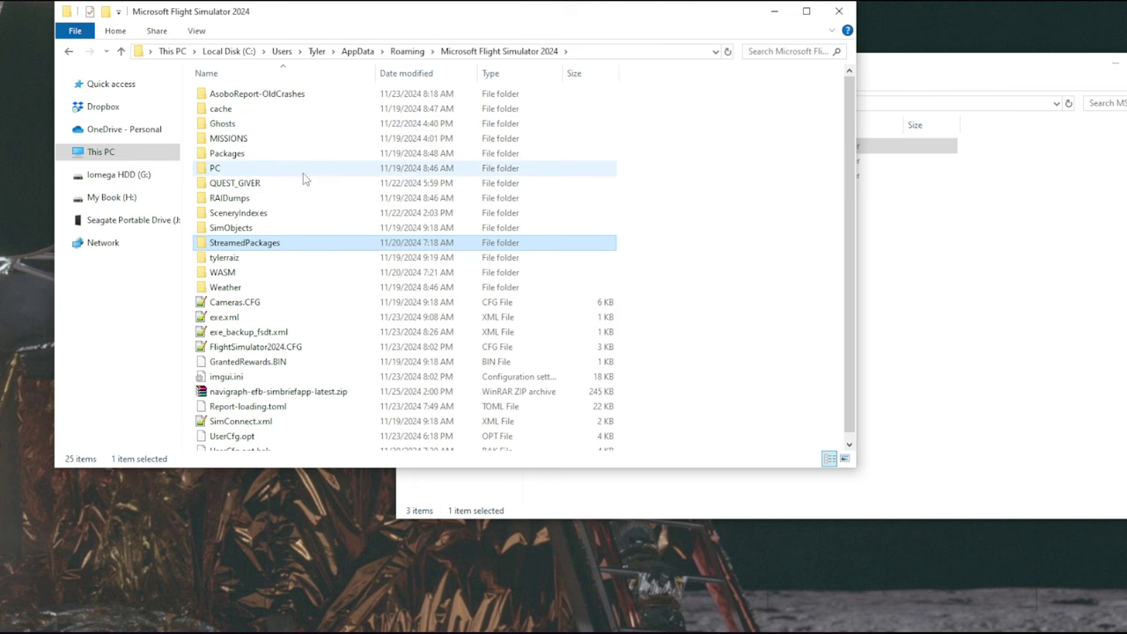
double_click(256, 154)
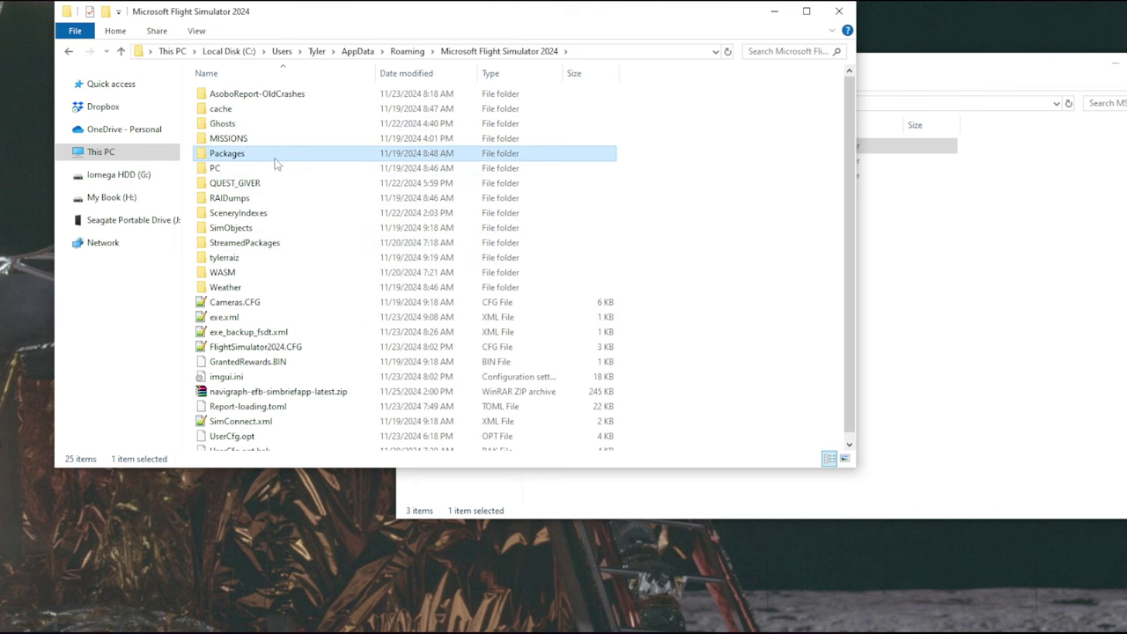
double_click(233, 125)
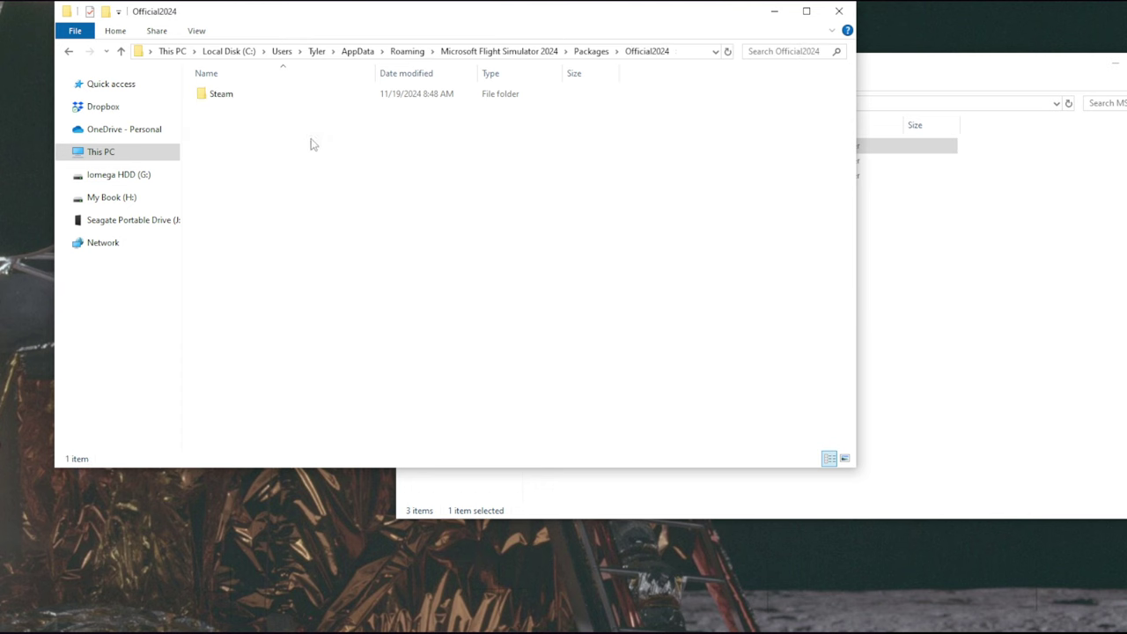
double_click(224, 97)
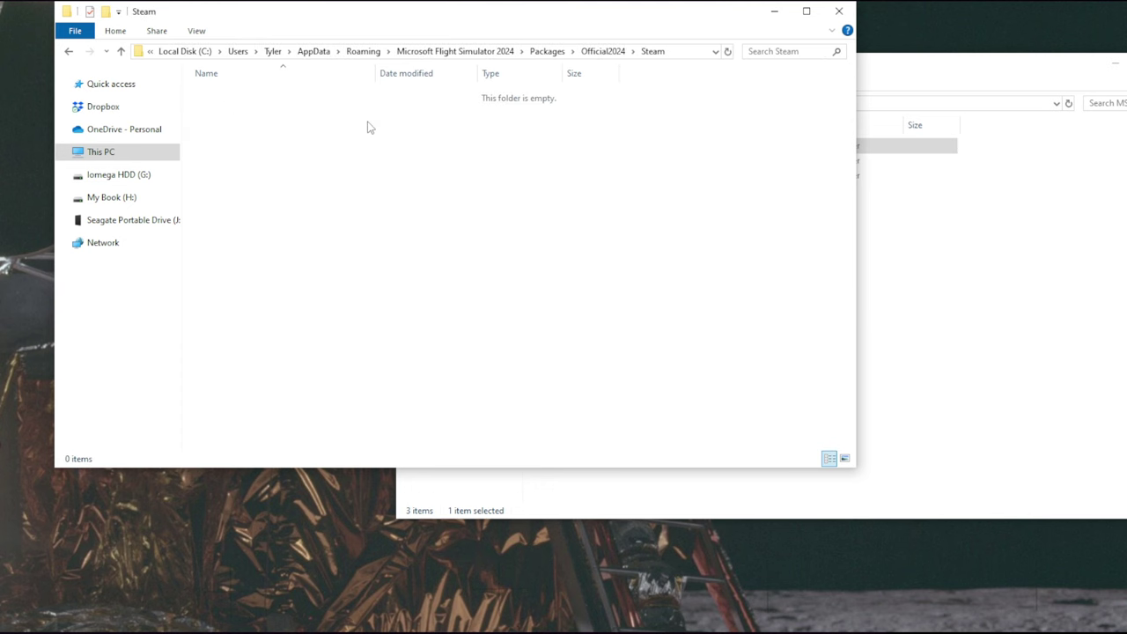
click(413, 52)
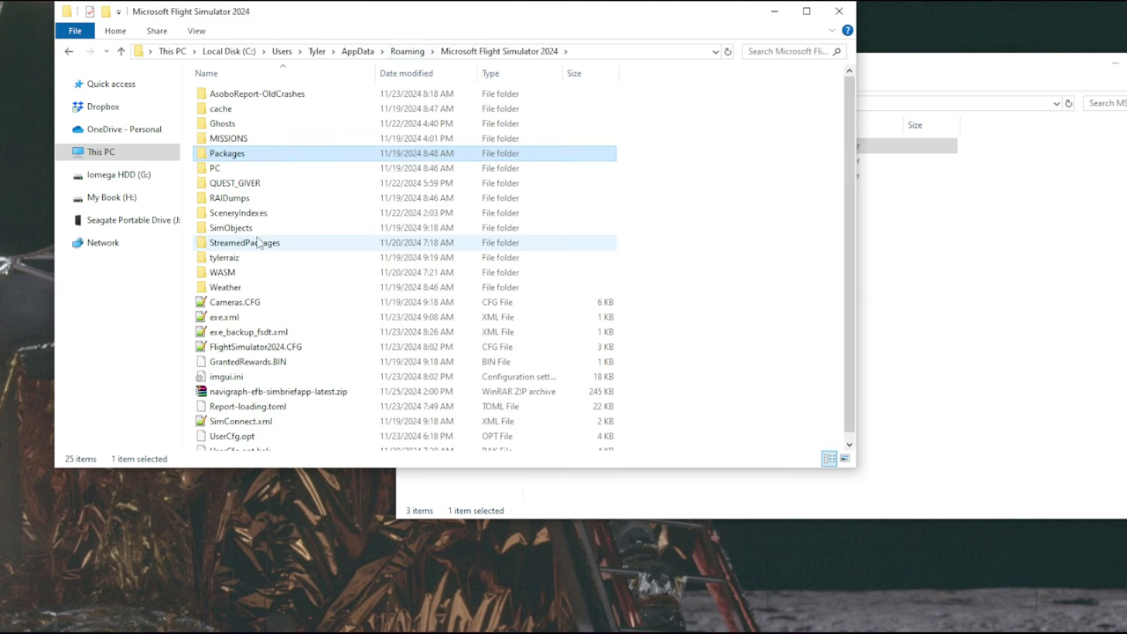
- Browse the StreamedPackages folder's asobo folders down to the riffelake challenge folder
double_click(258, 243)
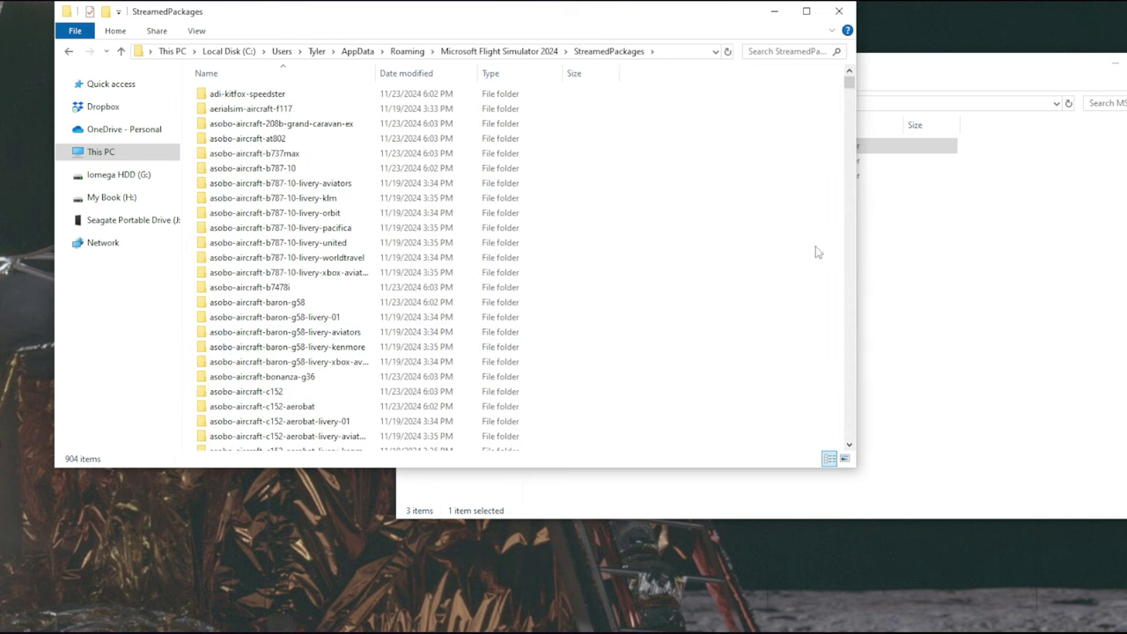
scroll(634, 251, down, 2)
scroll(630, 251, down, 5)
scroll(630, 251, down, 5)
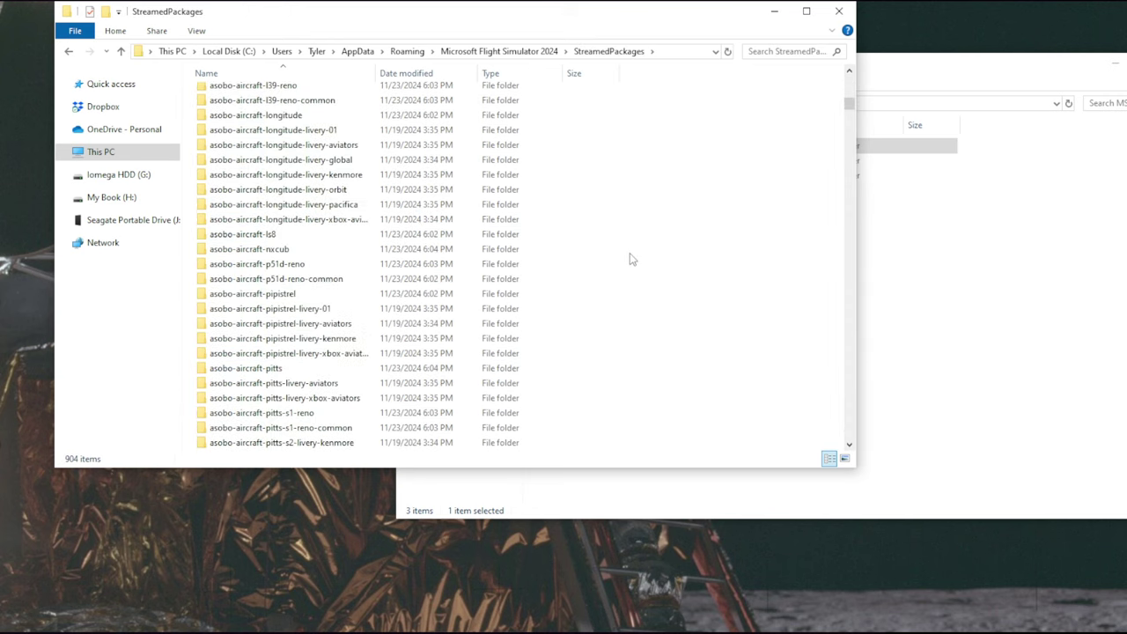
scroll(631, 249, down, 5)
scroll(630, 249, down, 5)
scroll(631, 248, down, 5)
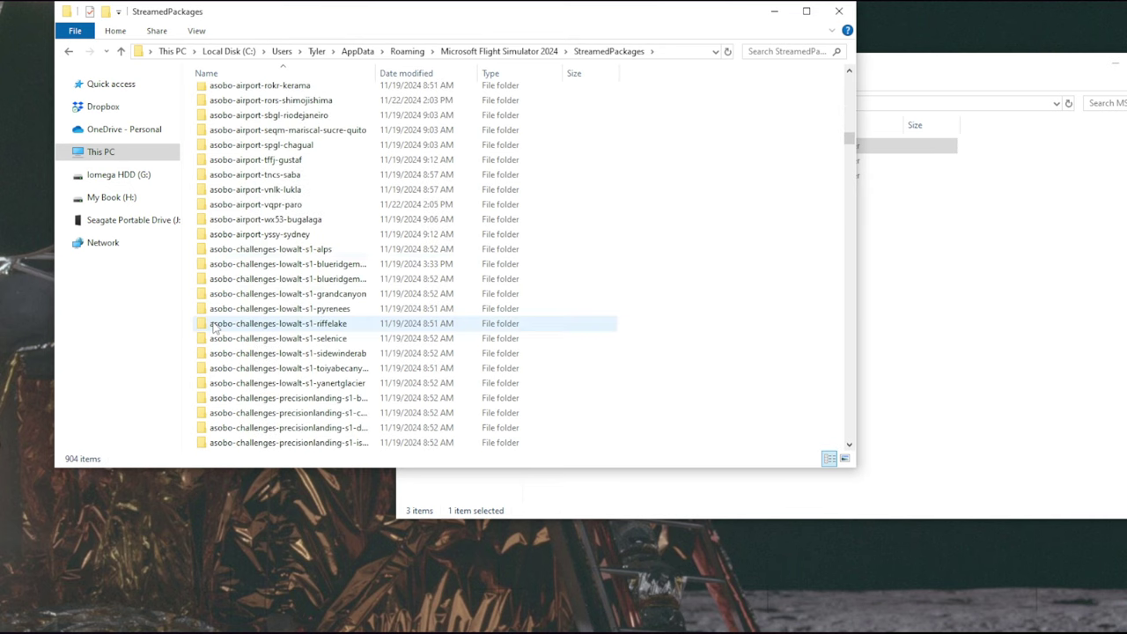
click(253, 326)
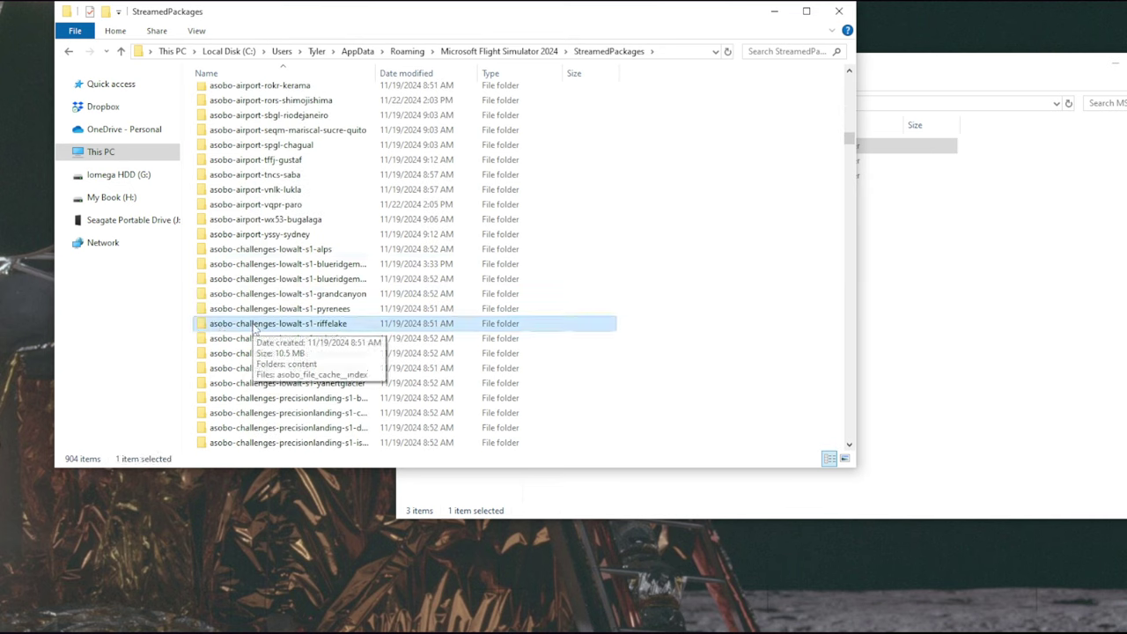
click(762, 204)
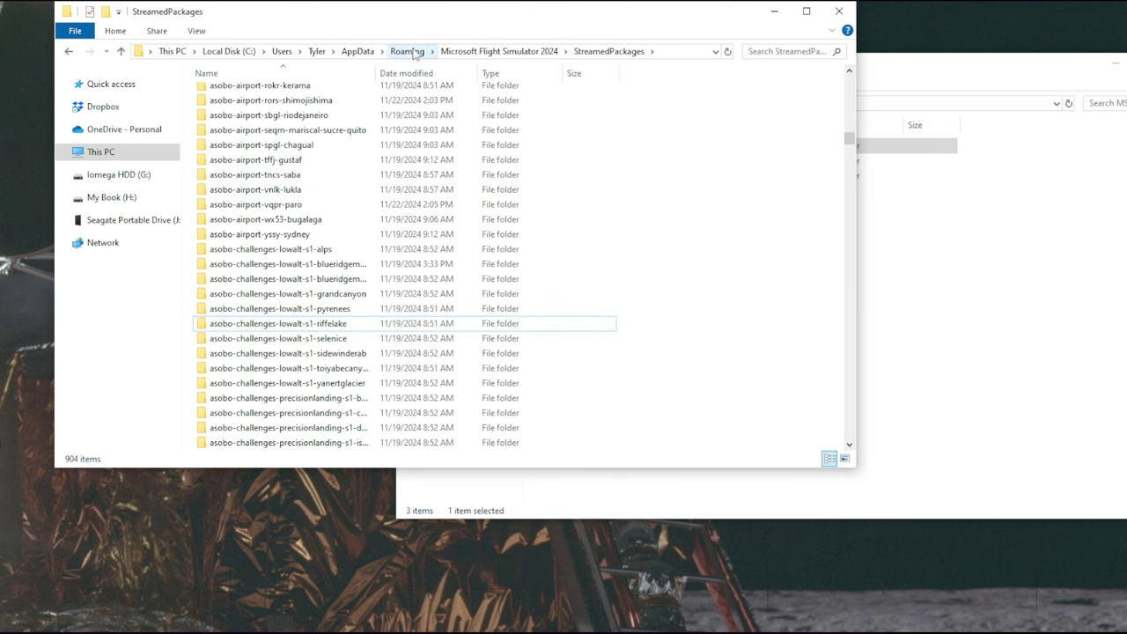
- Go back to Microsoft Flight Simulator 2024 and open Packages, selecting the empty Community folder
click(498, 51)
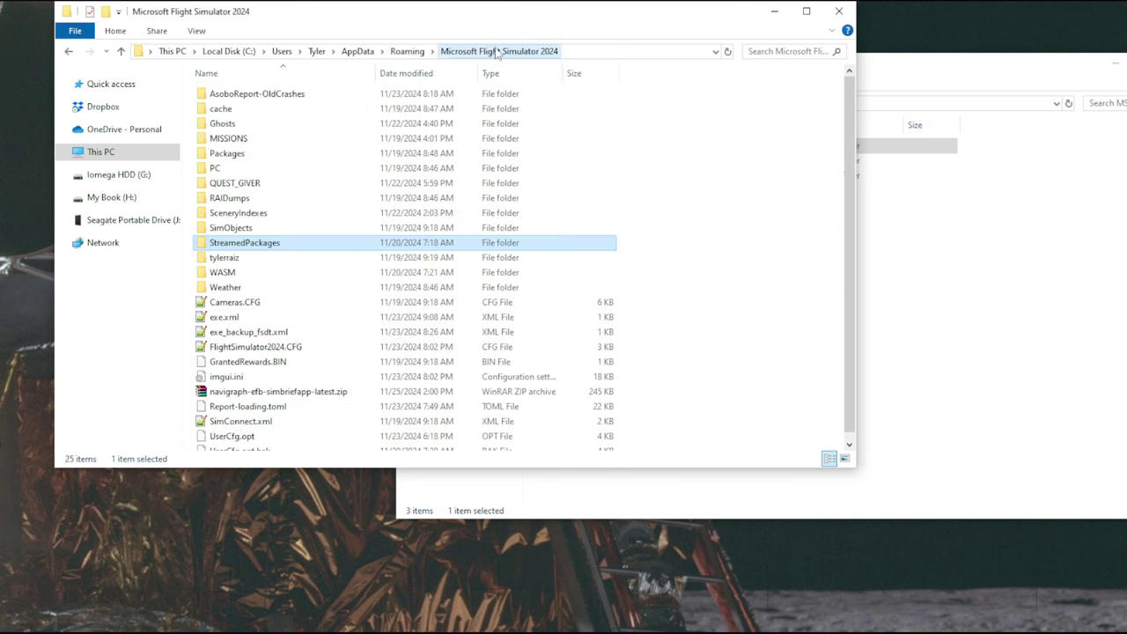
click(238, 155)
double_click(240, 156)
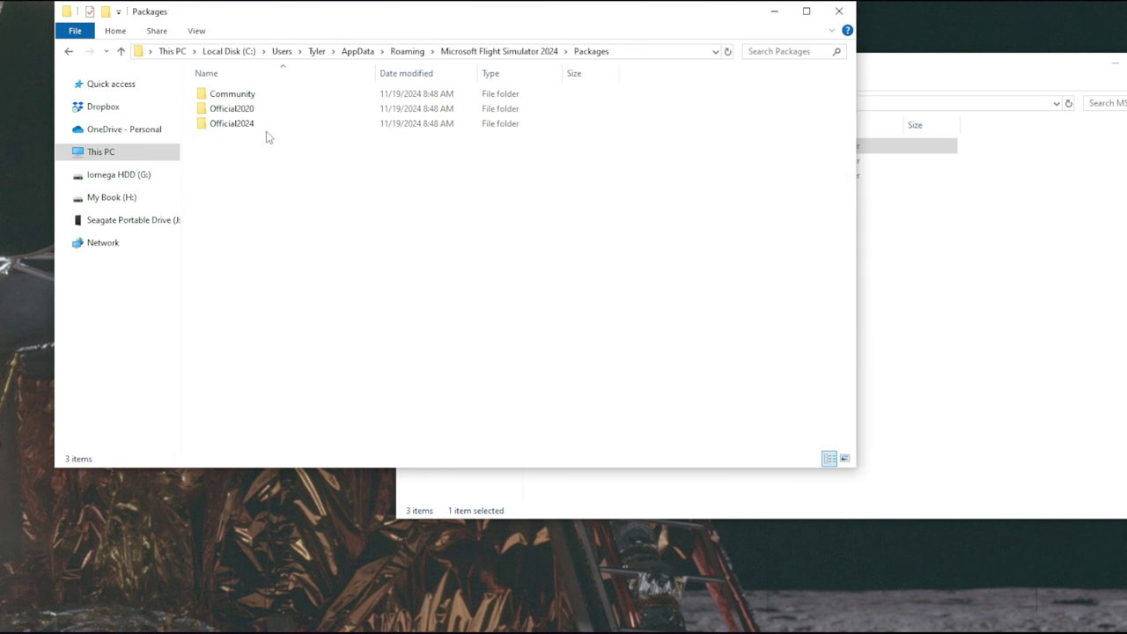
click(249, 95)
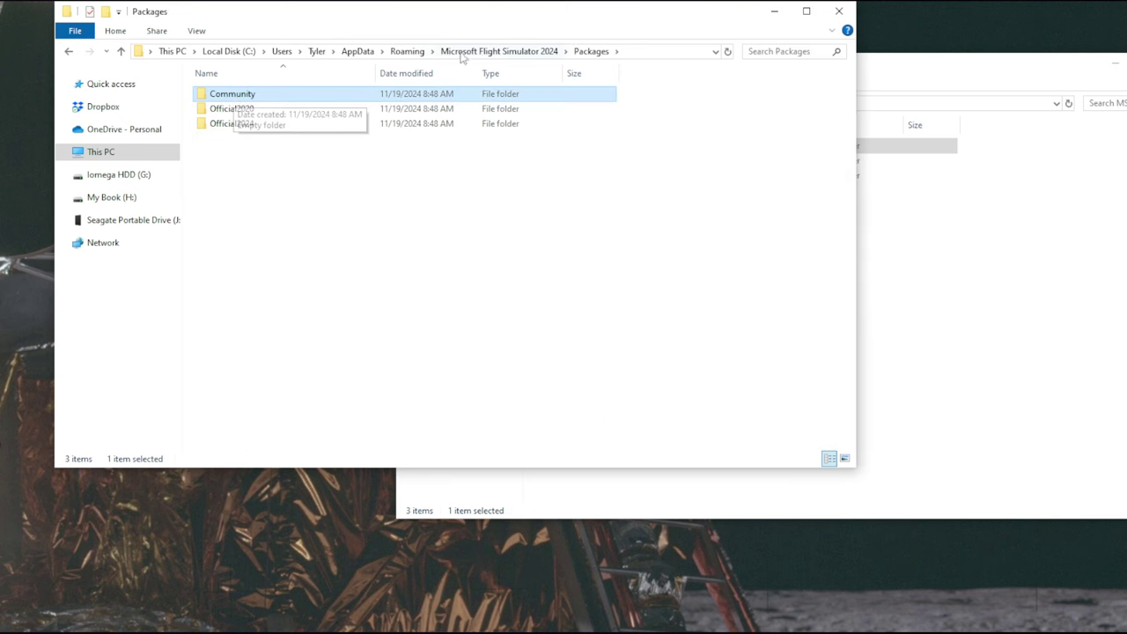
- Open UserCfg.opt in Notepad++ and check that InstalledPackagesPath on line 251 reads K:\MSFS2024Packages
click(500, 51)
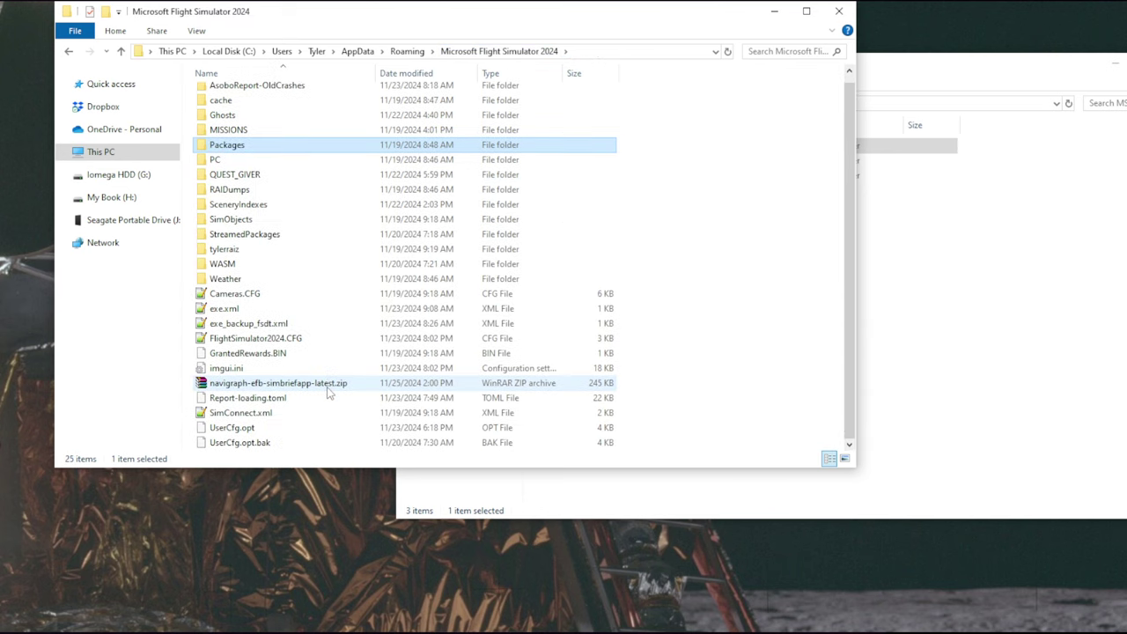
click(222, 429)
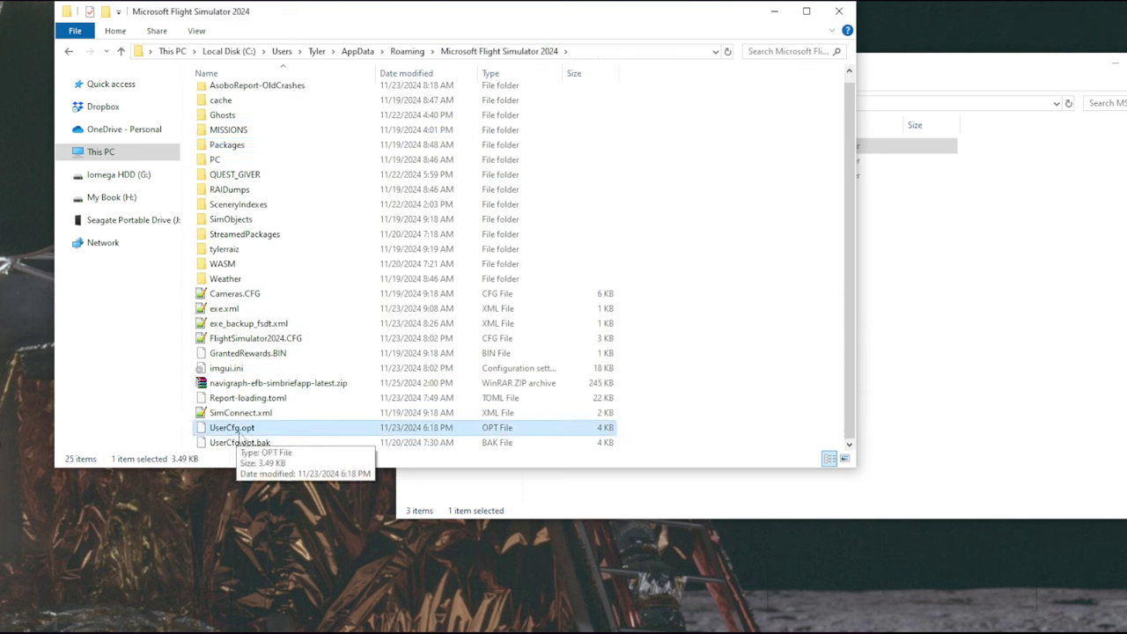
key(Return)
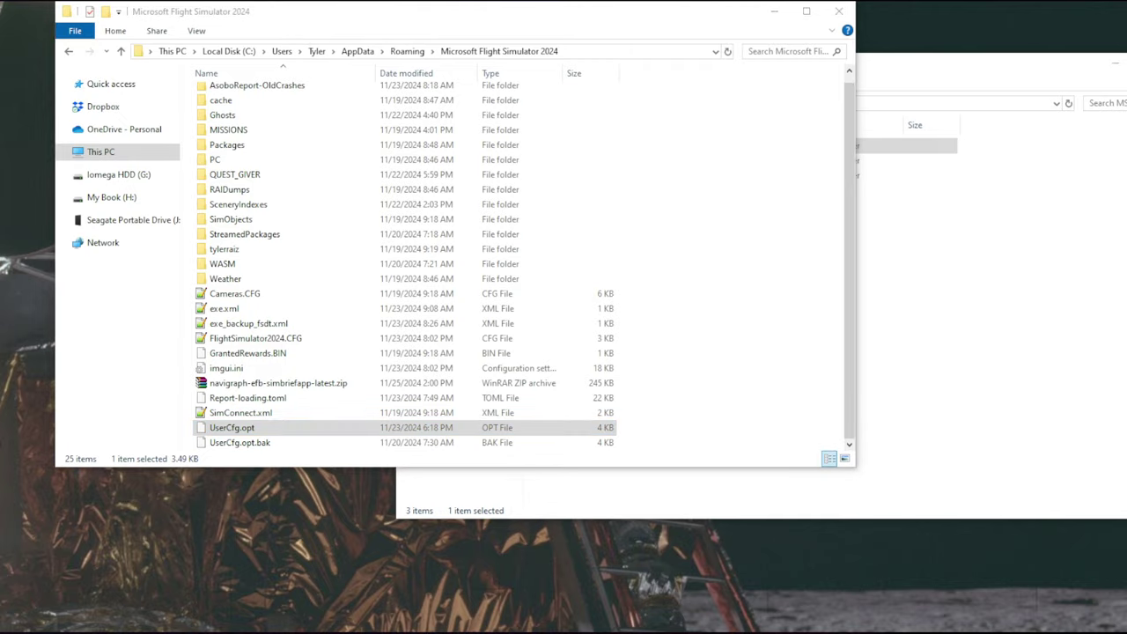
drag(332, 296, 82, 296)
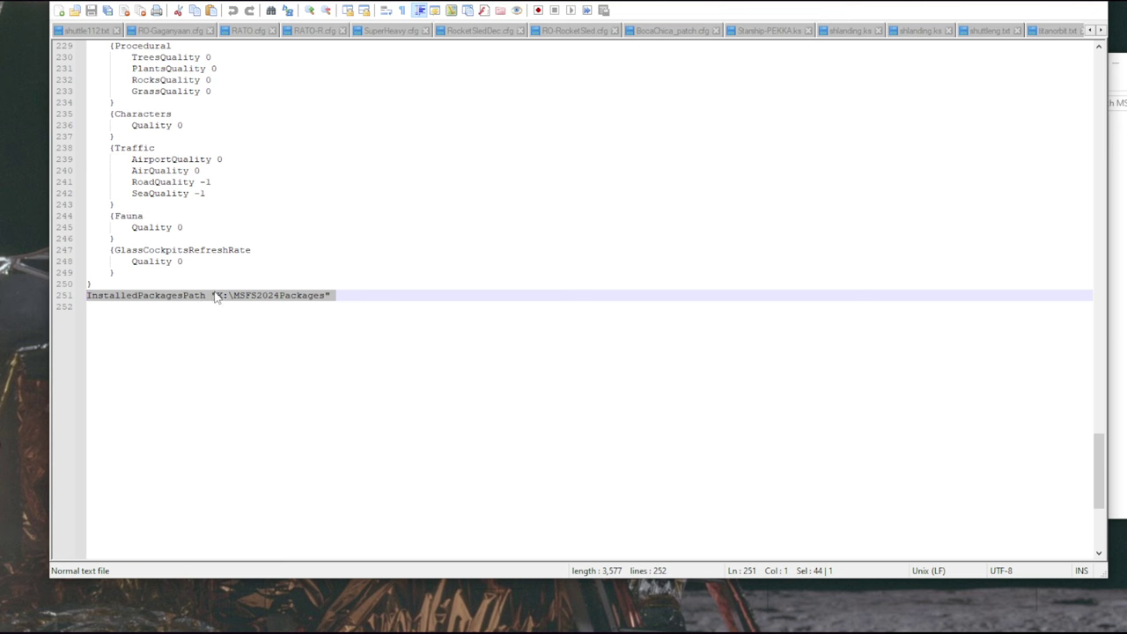
click(327, 296)
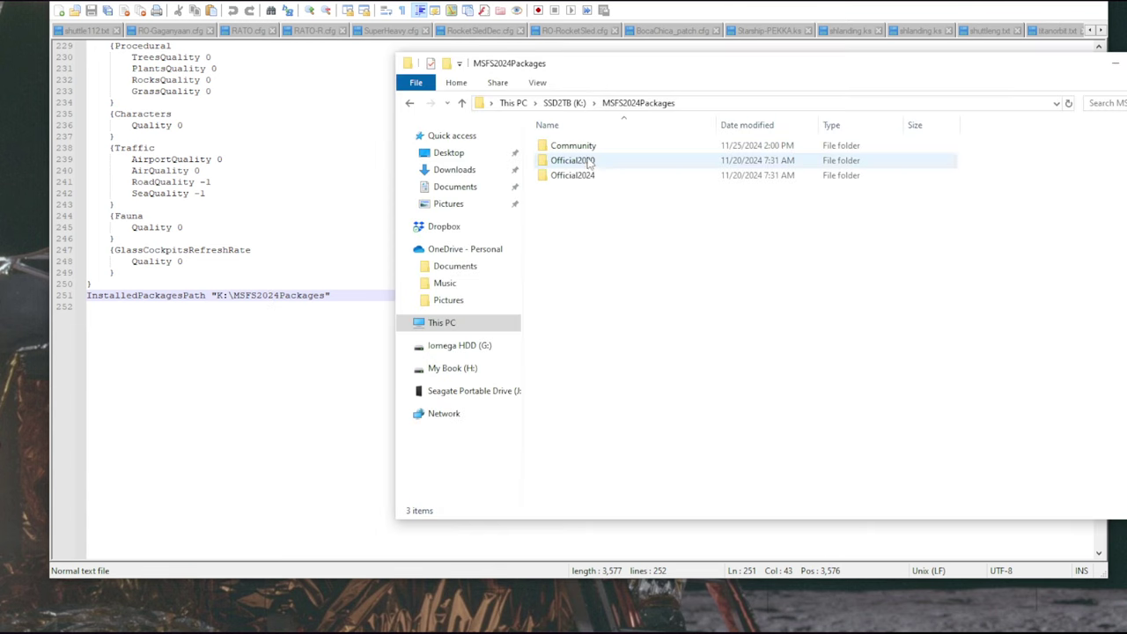
- Open K:\MSFS2024Packages\Community and sort its 27 add-on folders by Name
mouse_move(631, 212)
mouse_down()
mouse_move(594, 182)
mouse_move(574, 141)
mouse_up()
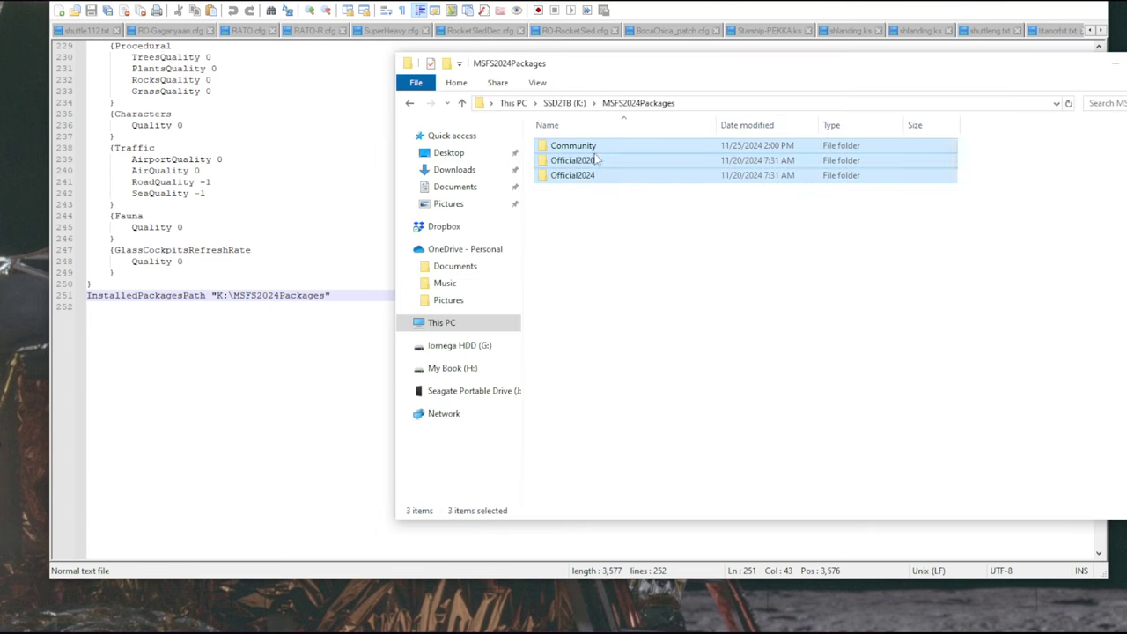
double_click(580, 175)
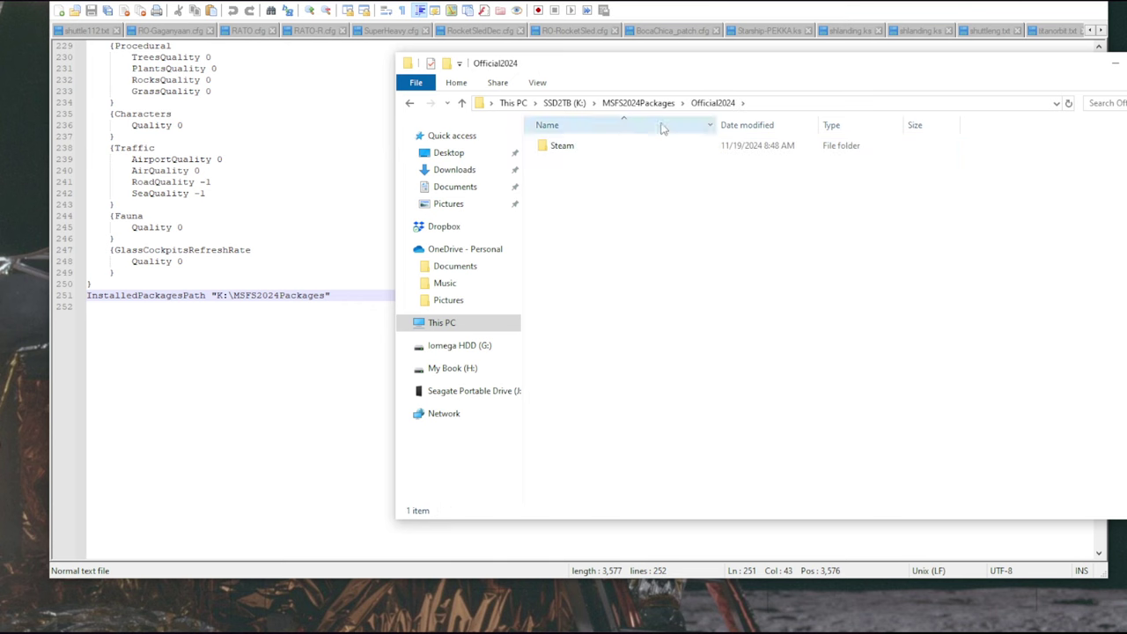
click(660, 104)
double_click(592, 147)
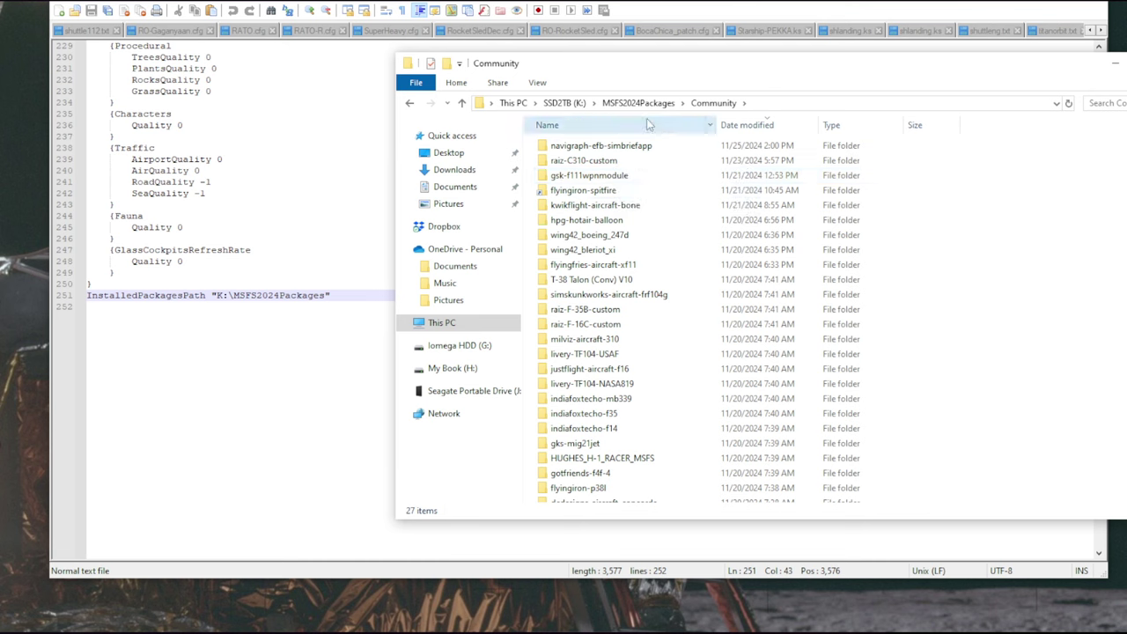
click(648, 124)
scroll(615, 436, down, 1)
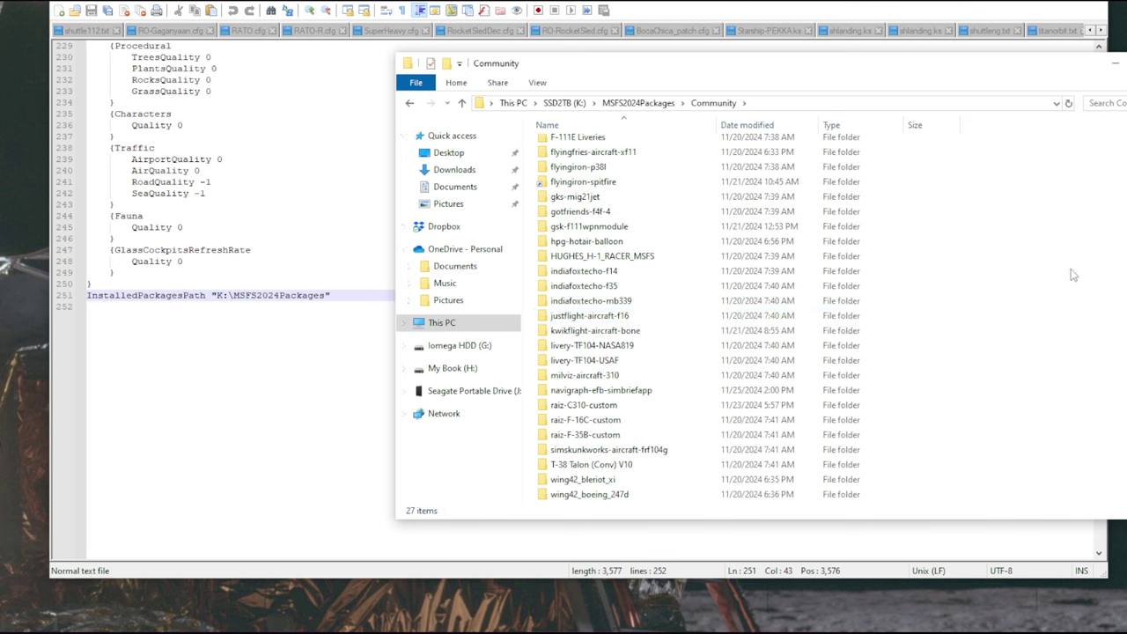
scroll(1072, 276, up, 1)
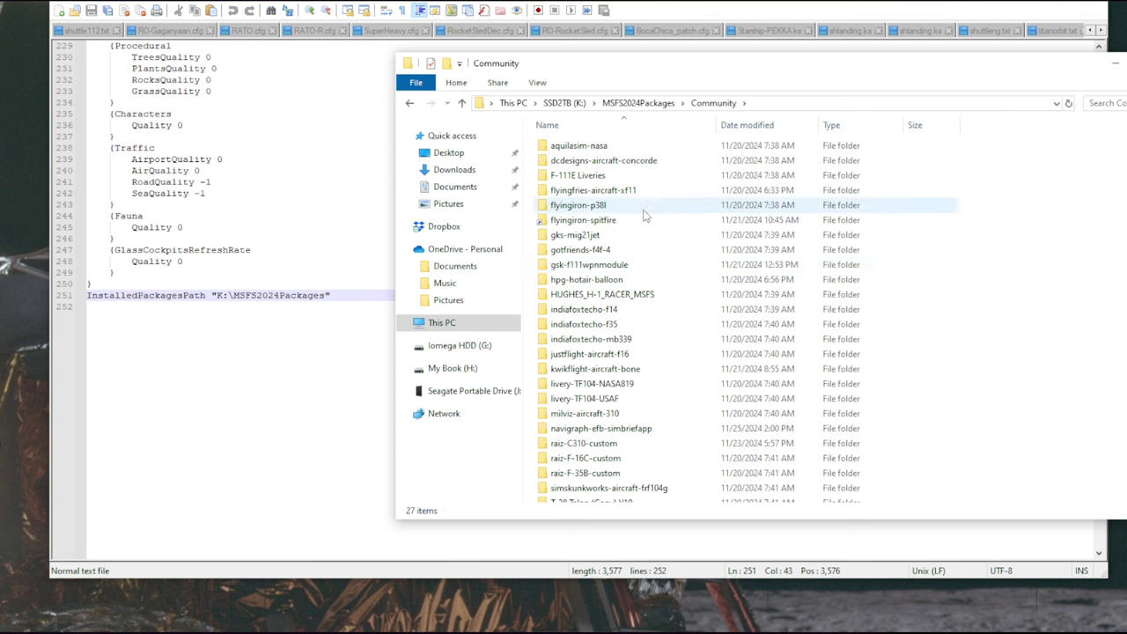
mouse_move(584, 181)
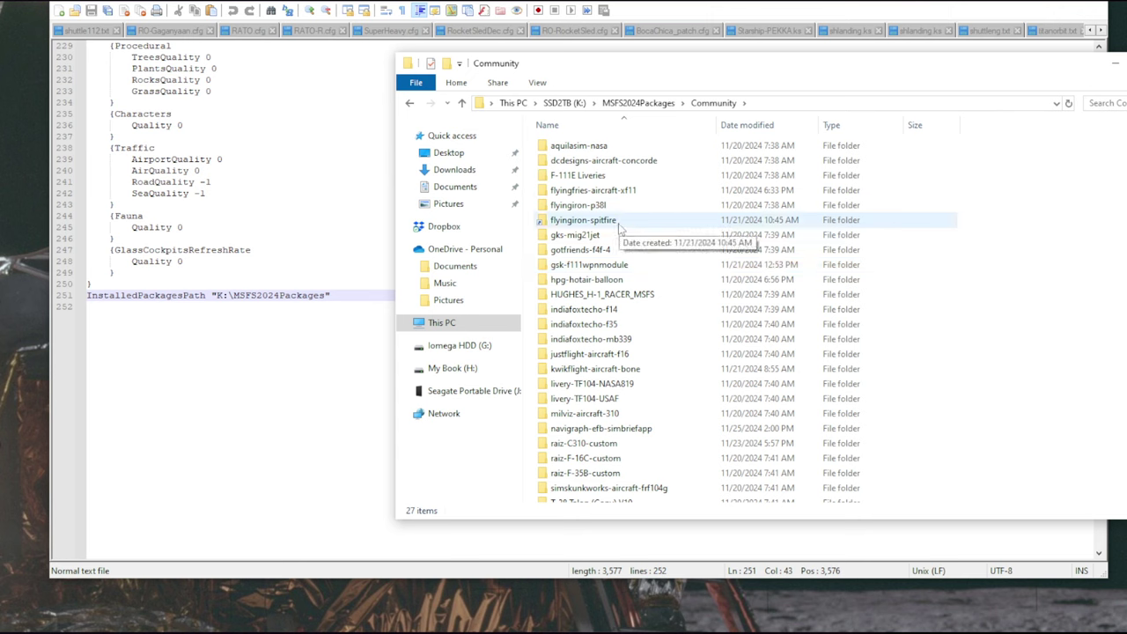
click(606, 222)
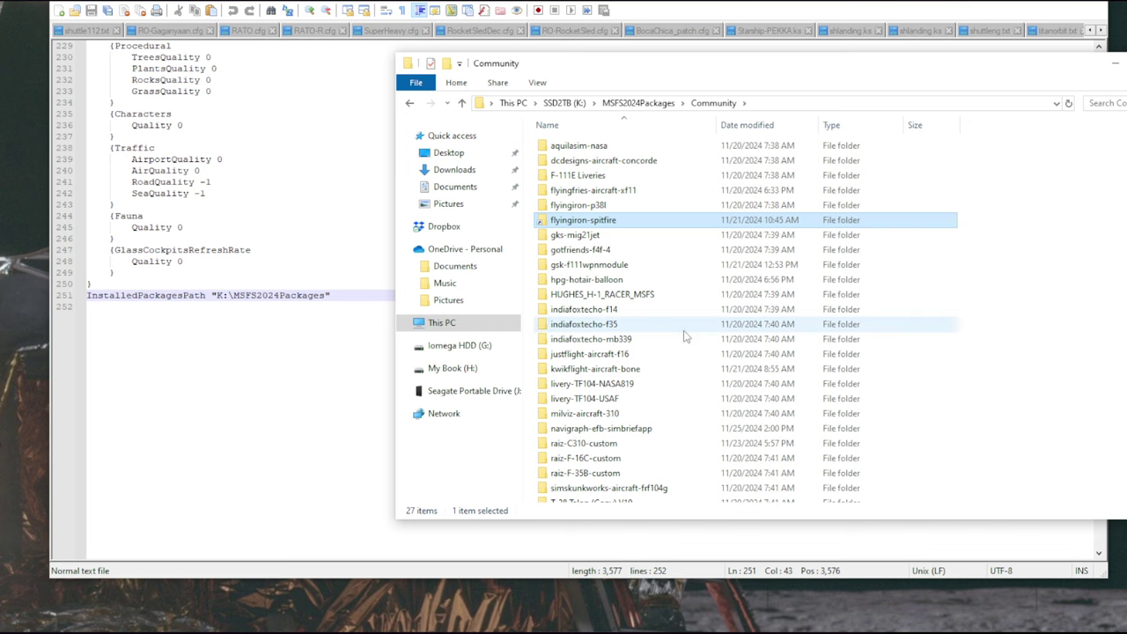
click(1053, 315)
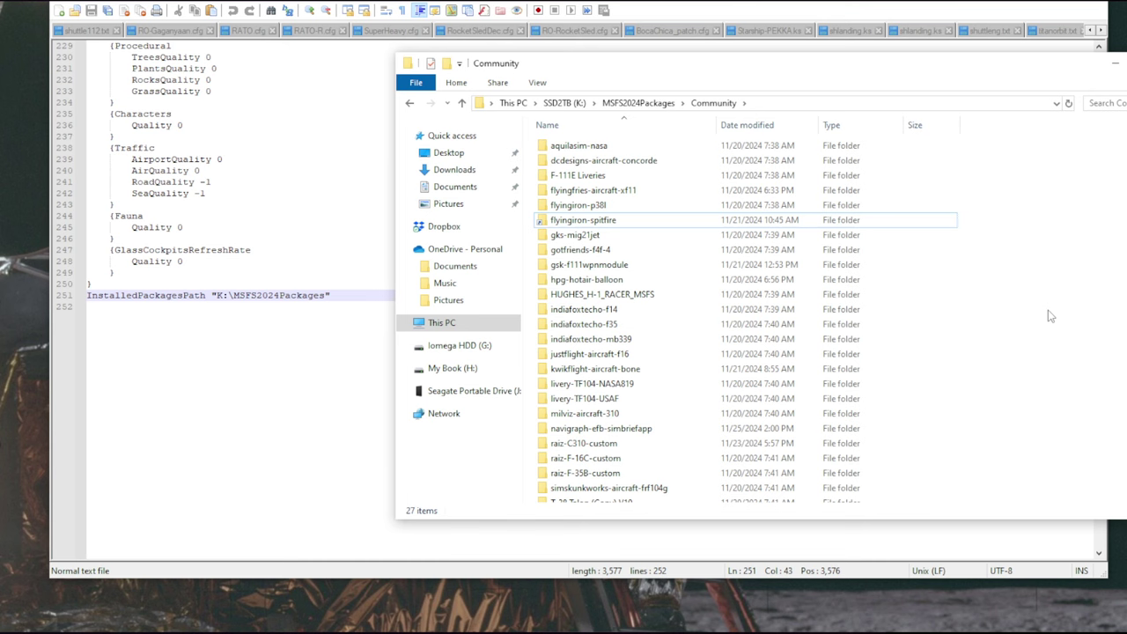
- Inspect the xf11, Spitfire and HUGHES_H-1_RACER folders, then shift the Community window left
click(636, 197)
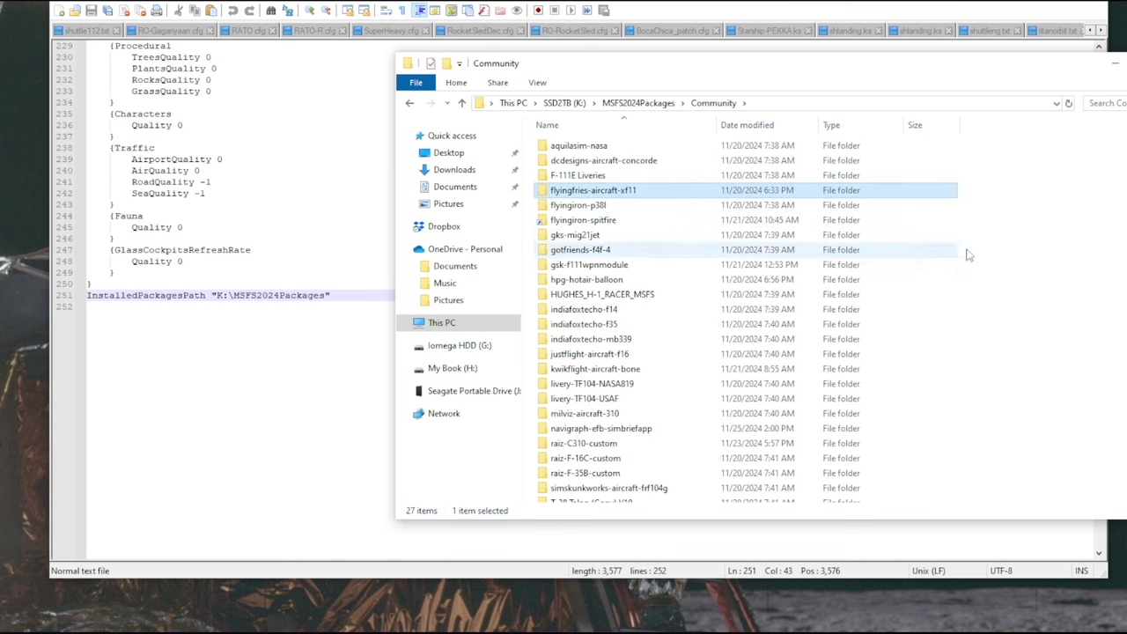
click(1073, 268)
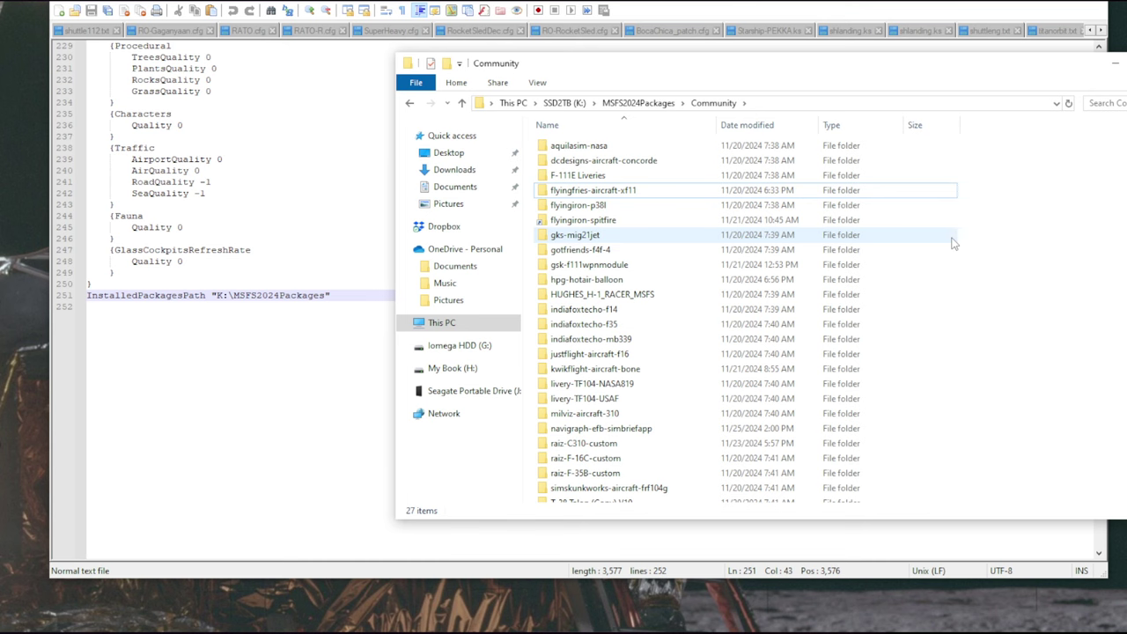
click(675, 220)
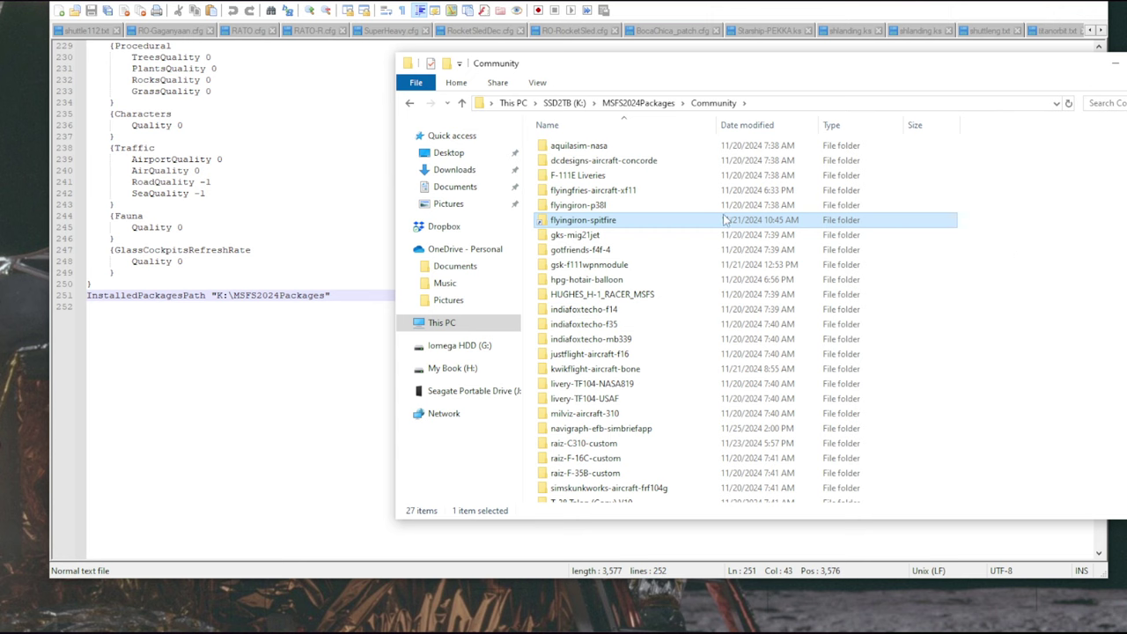
click(1022, 253)
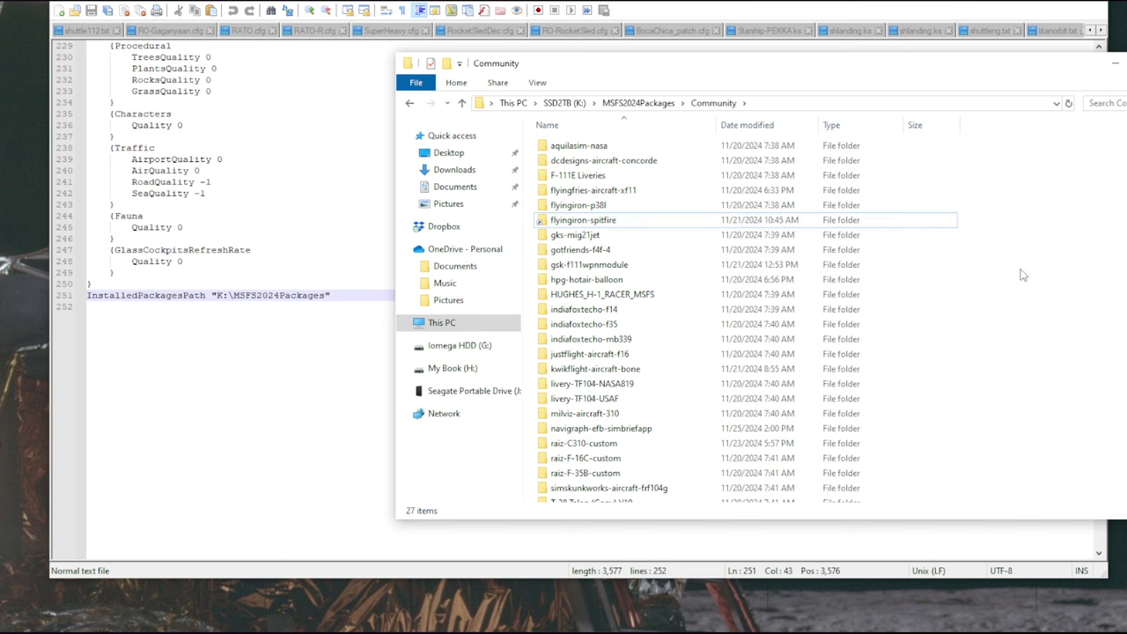
click(625, 220)
scroll(705, 251, down, 1)
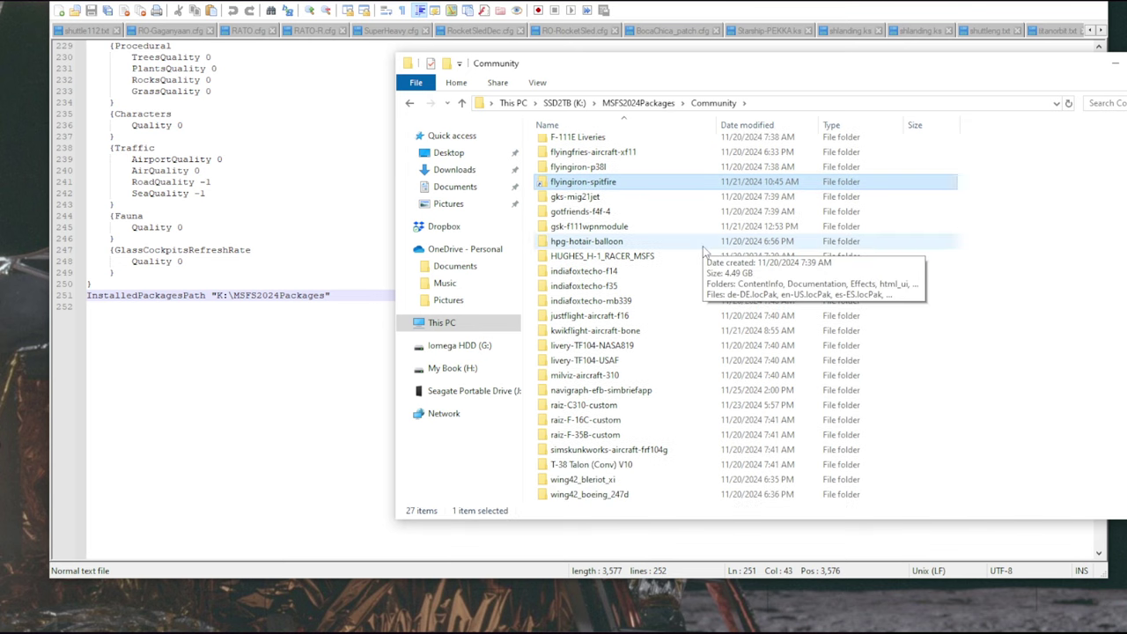
scroll(705, 251, up, 1)
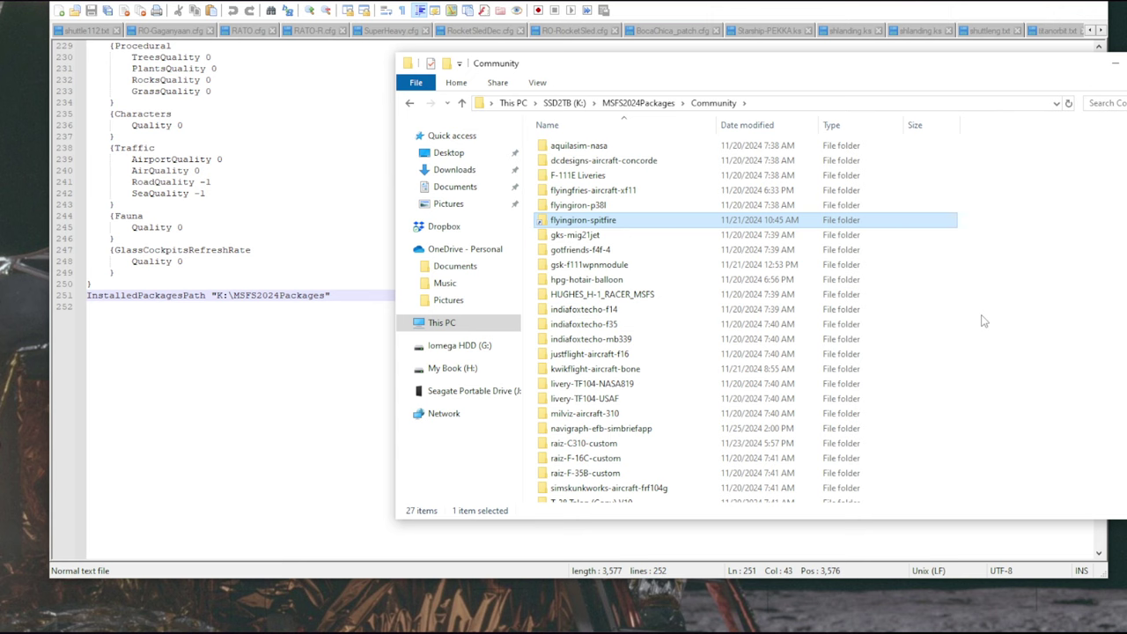
click(1069, 299)
click(602, 294)
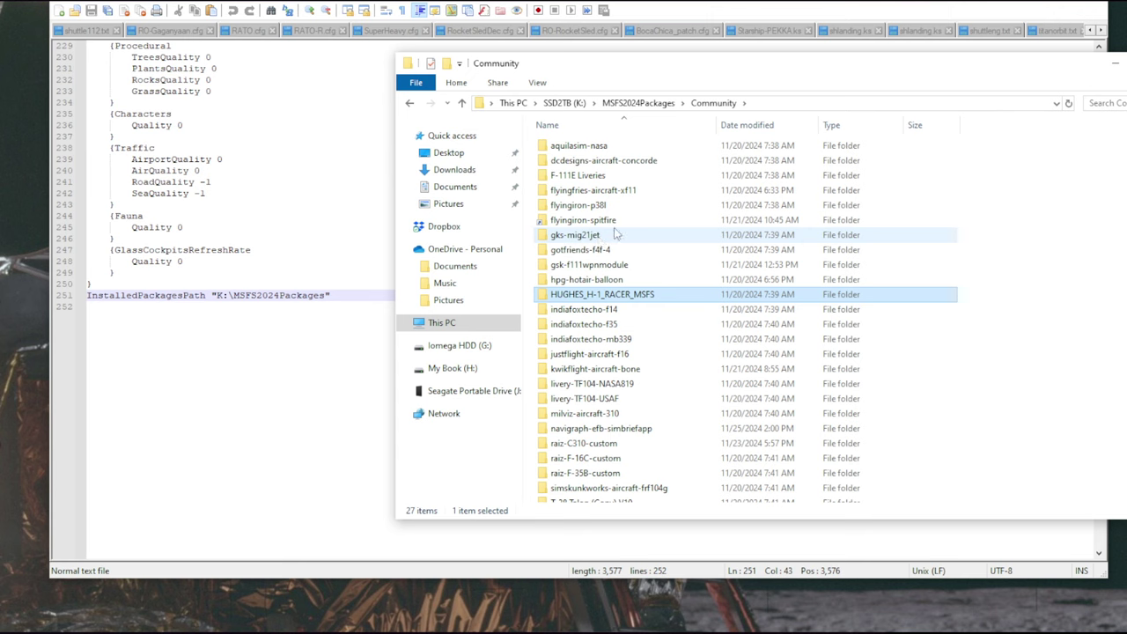
click(1040, 280)
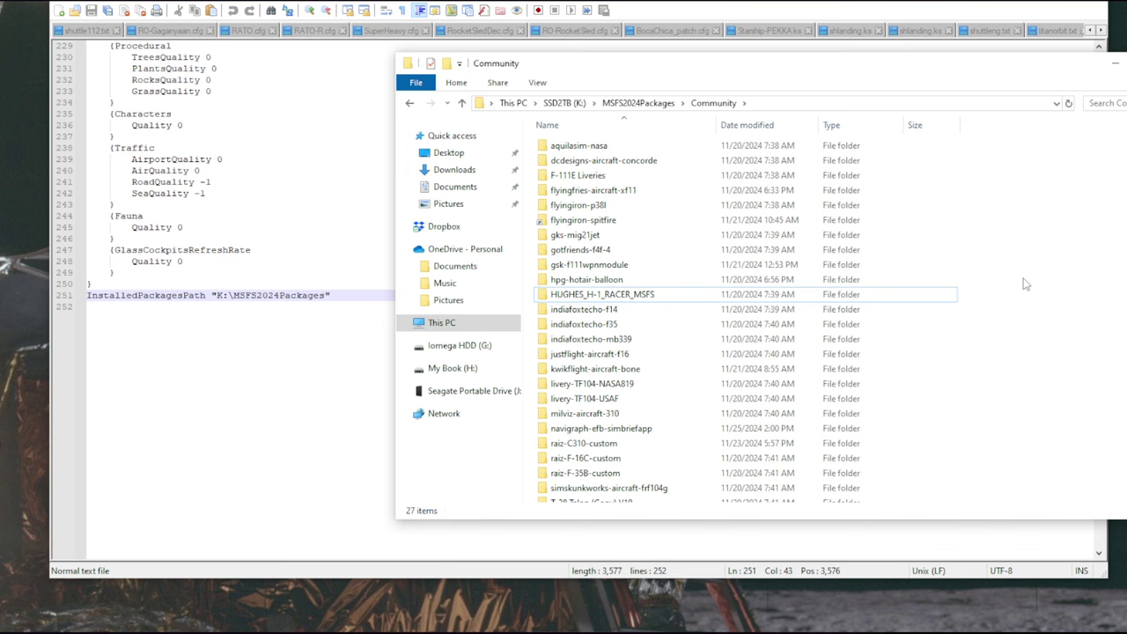
mouse_move(617, 235)
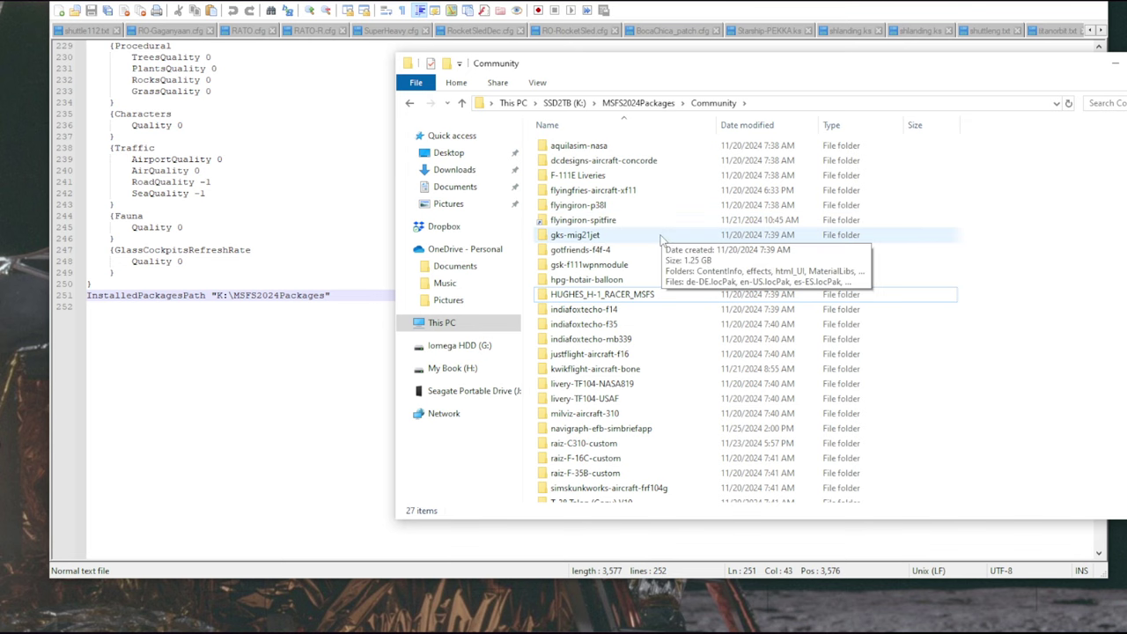
drag(696, 70, 627, 68)
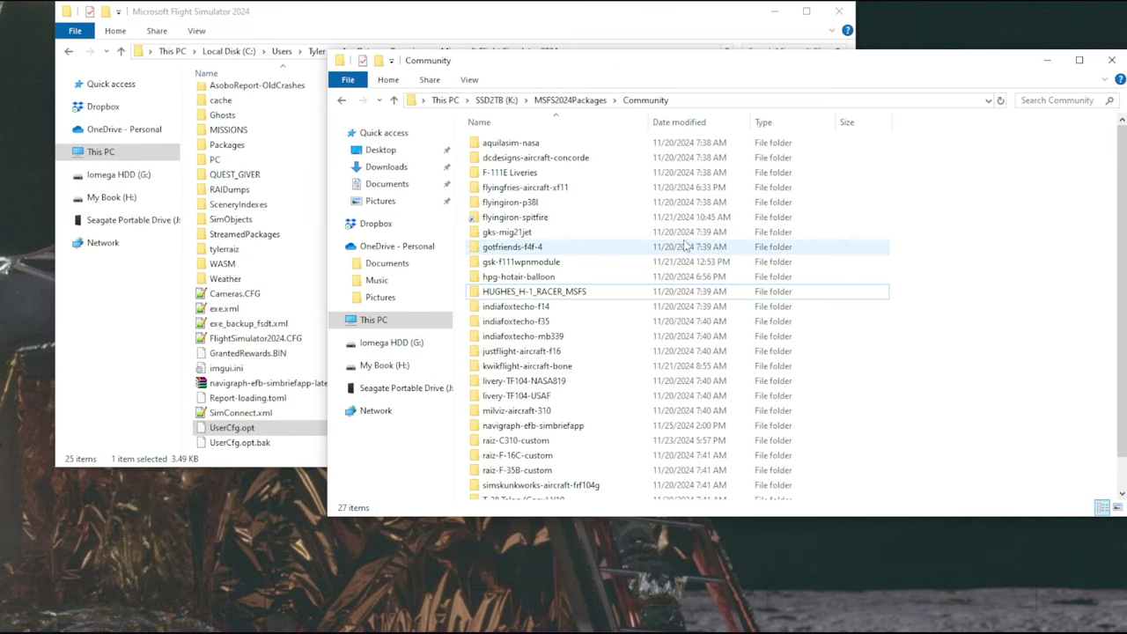
click(640, 351)
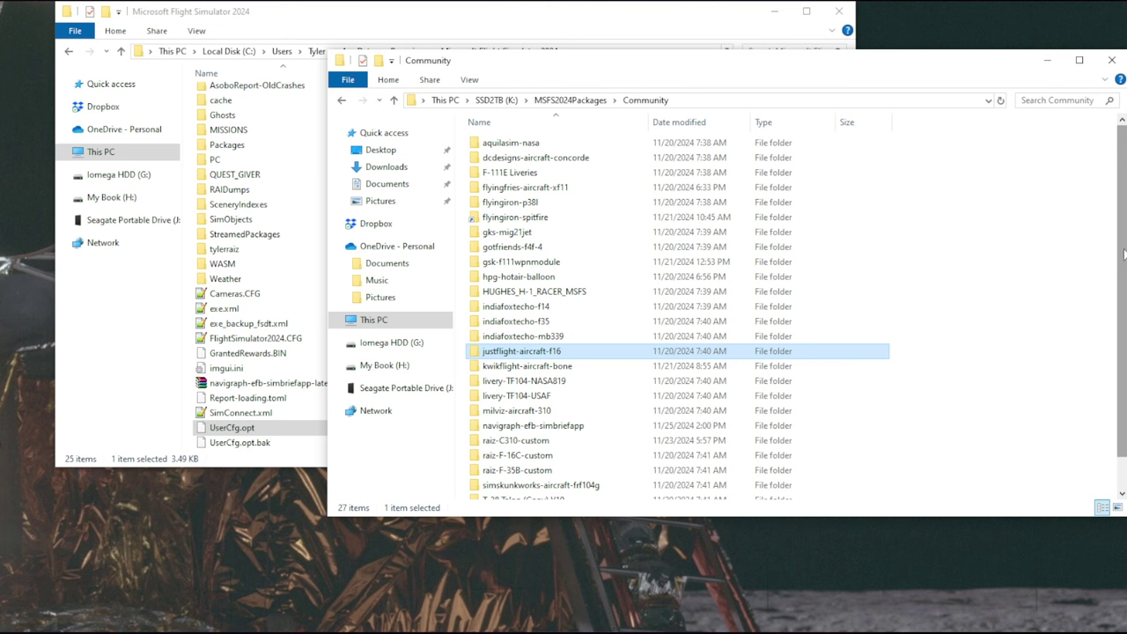
click(1038, 227)
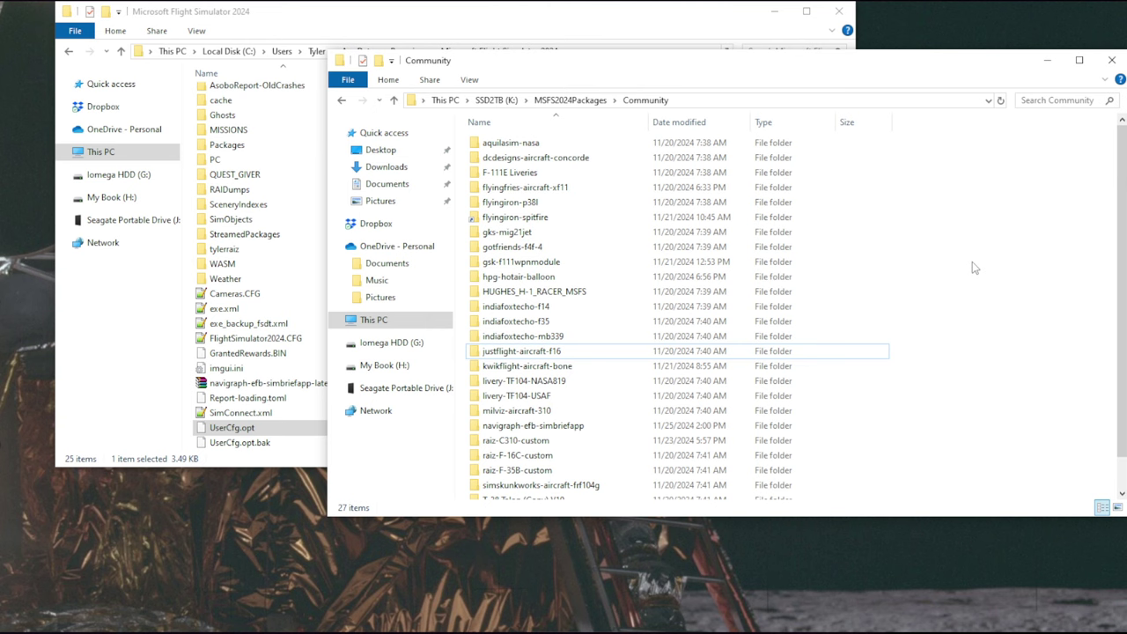
click(643, 248)
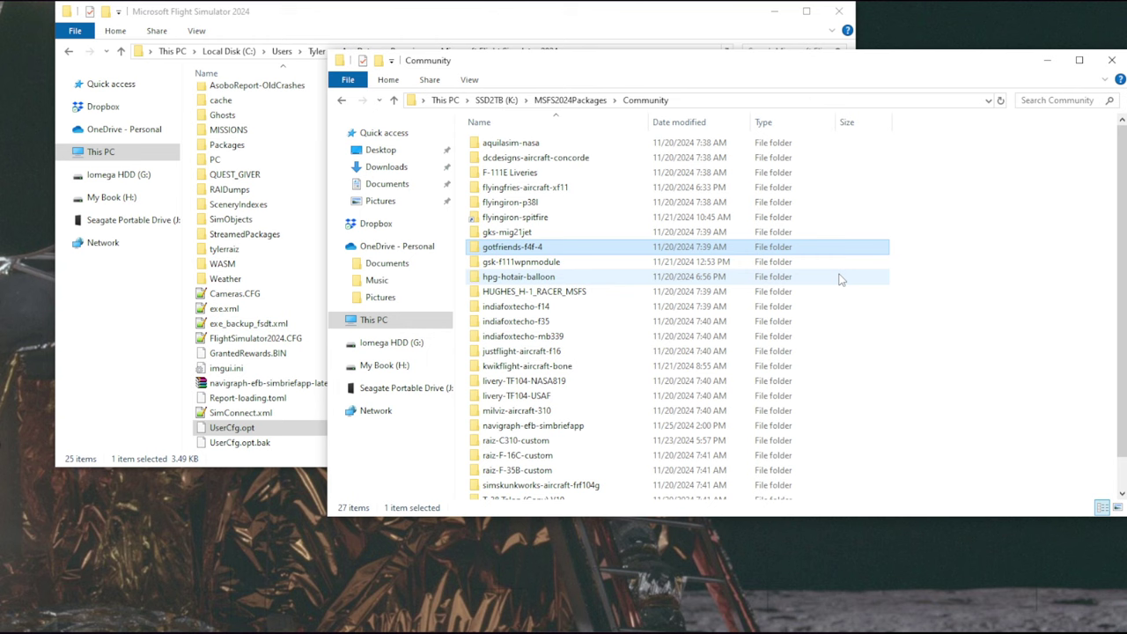
click(1020, 270)
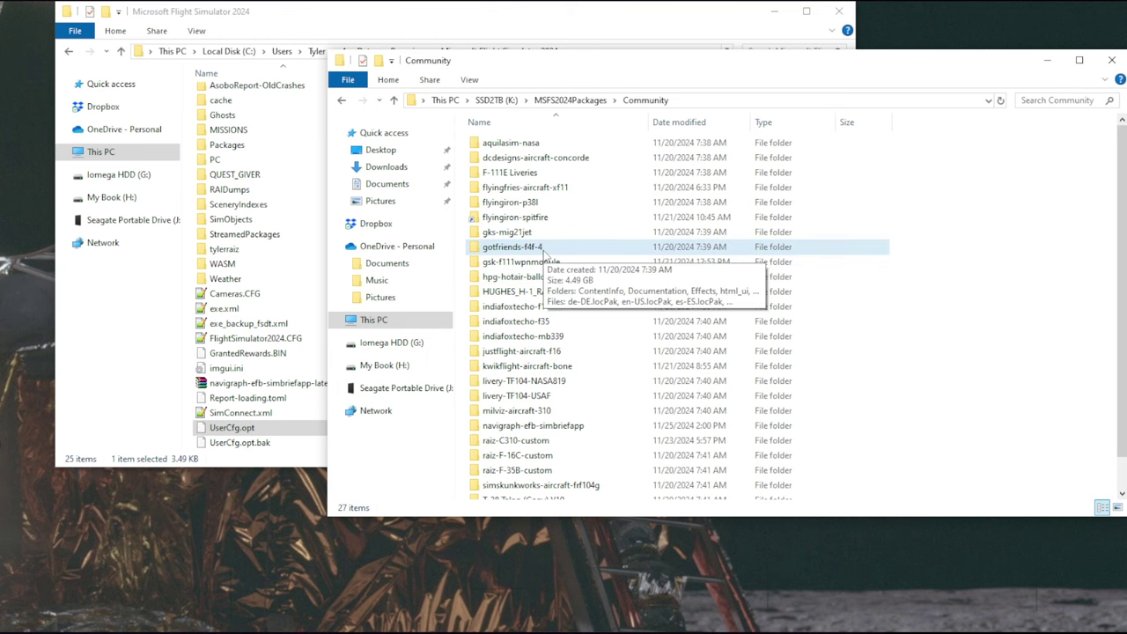
right_click(544, 250)
click(971, 367)
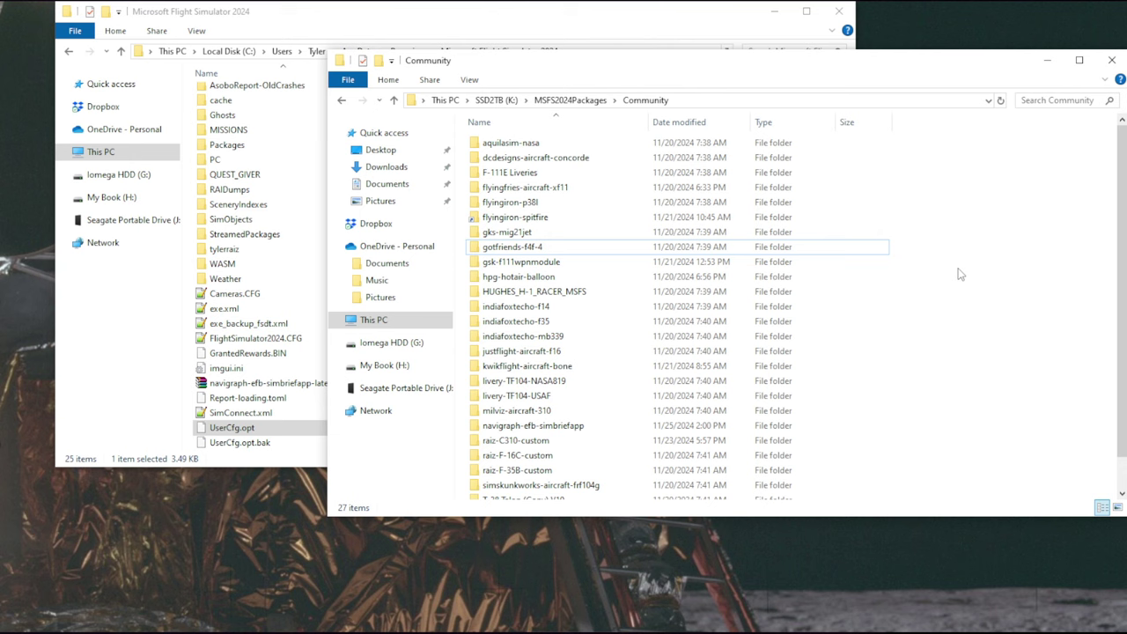
scroll(983, 272, down, 1)
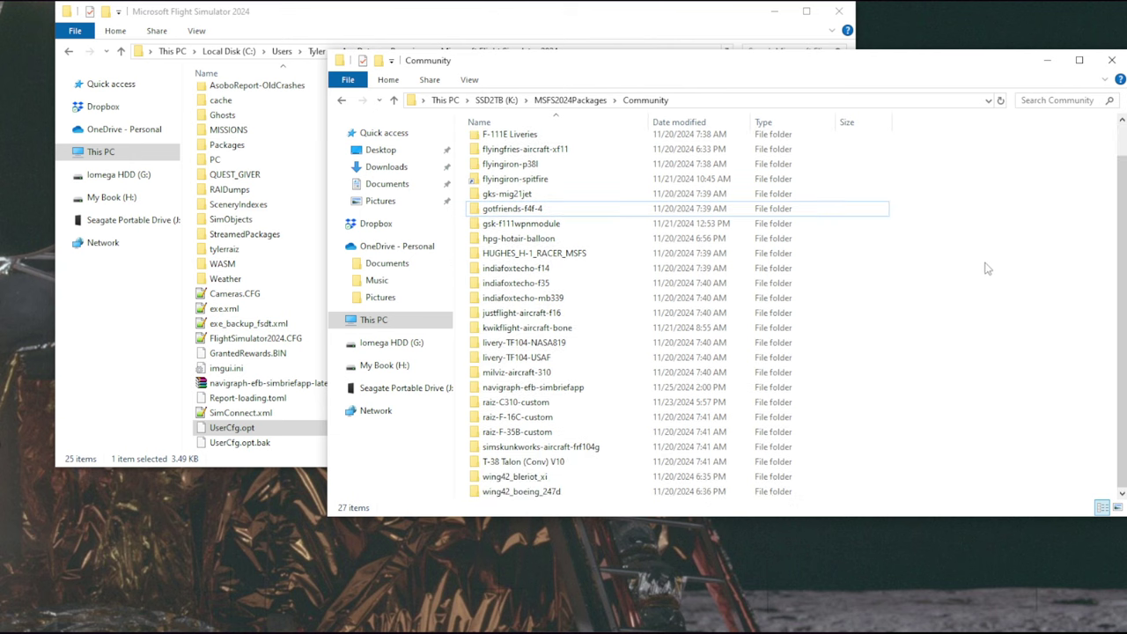
scroll(988, 268, up, 1)
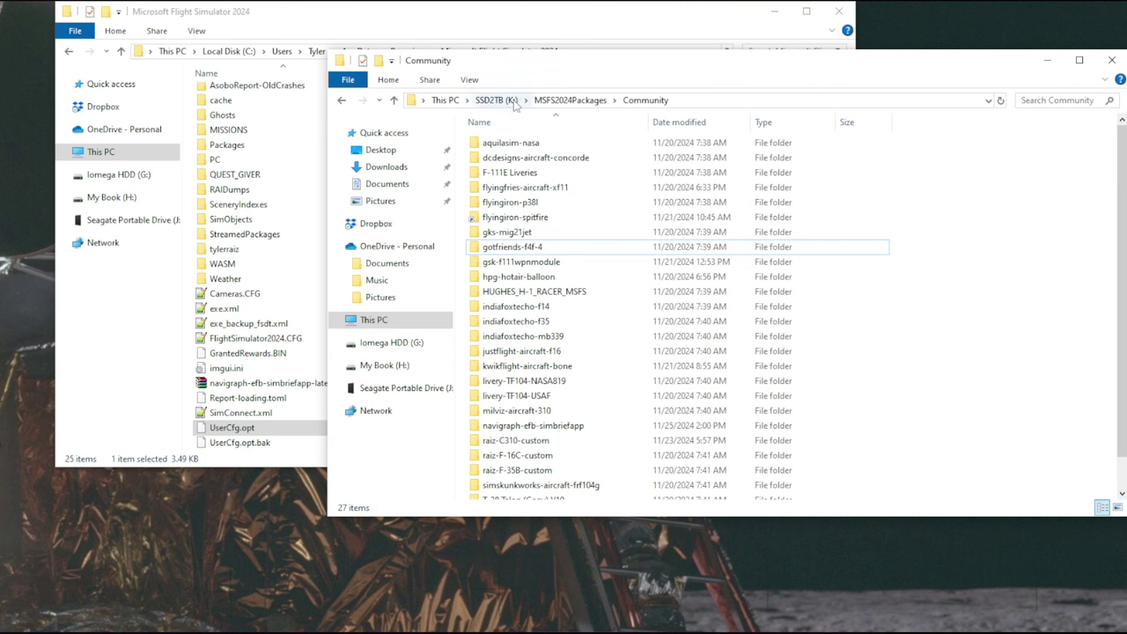
click(523, 144)
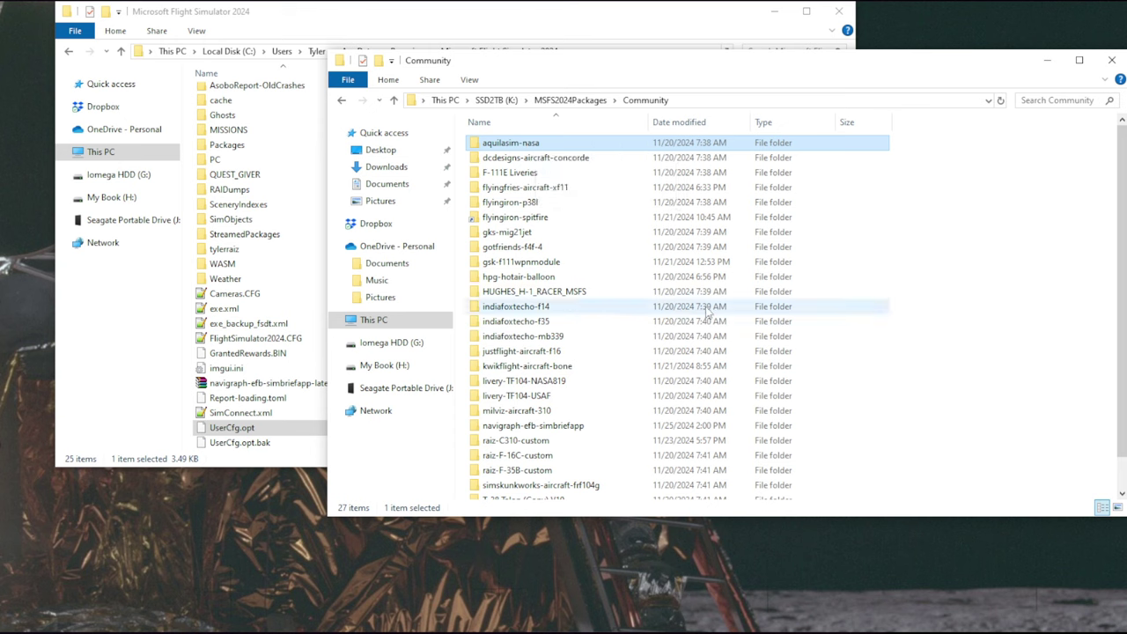
scroll(708, 313, down, 1)
- Open the simulator's Online settings and scroll to the Rolling Cache path K:\MSFS2024RollingCache
click(934, 254)
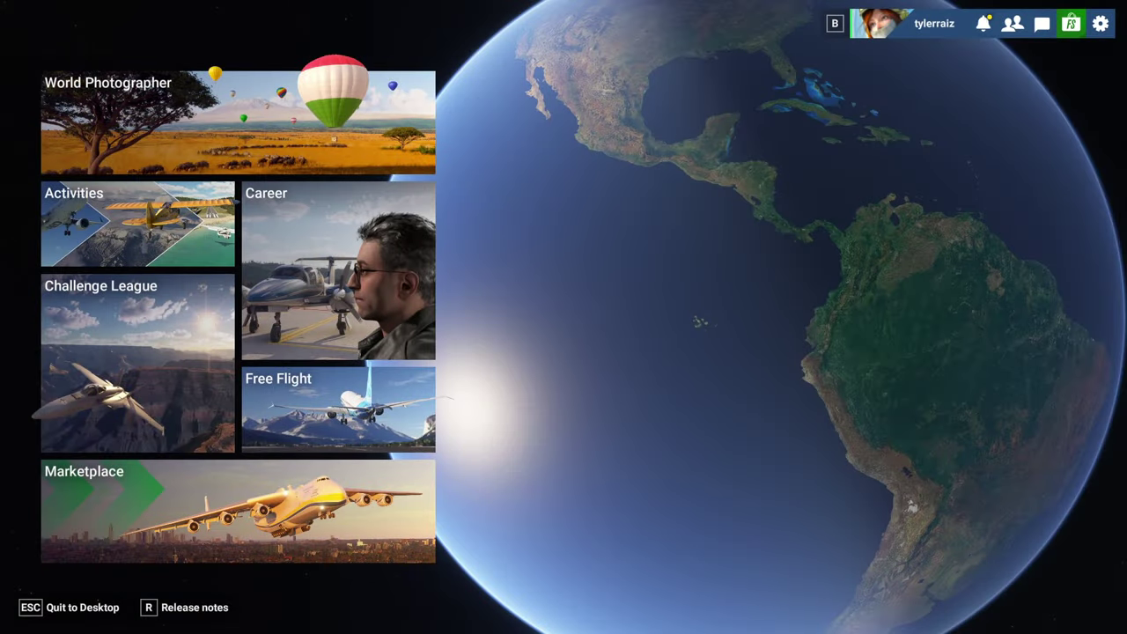
click(1101, 24)
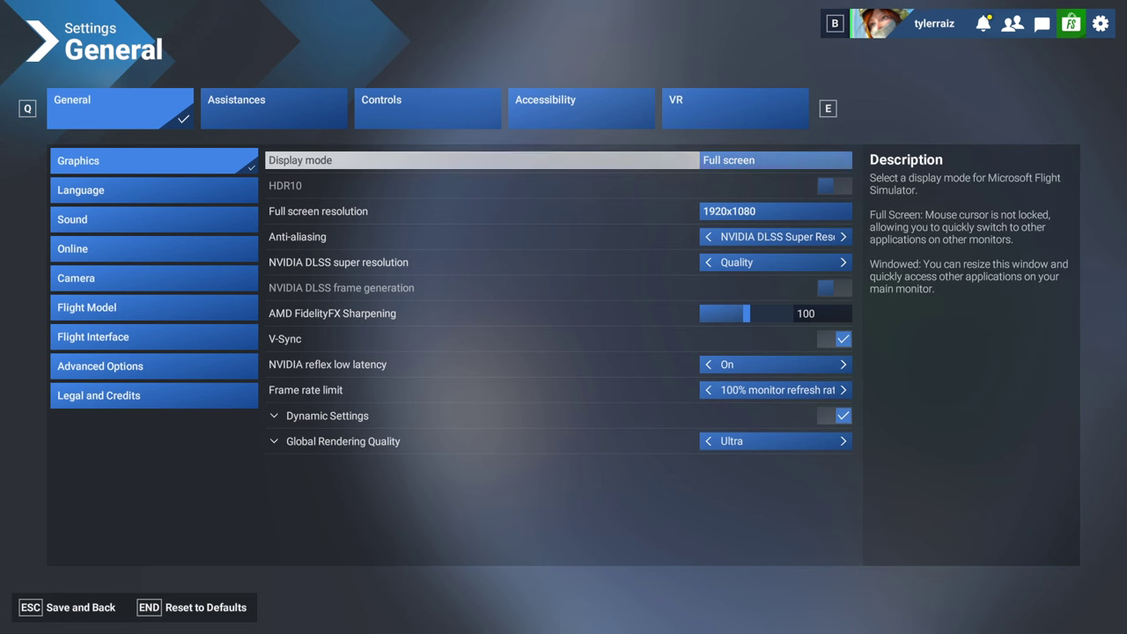
click(154, 248)
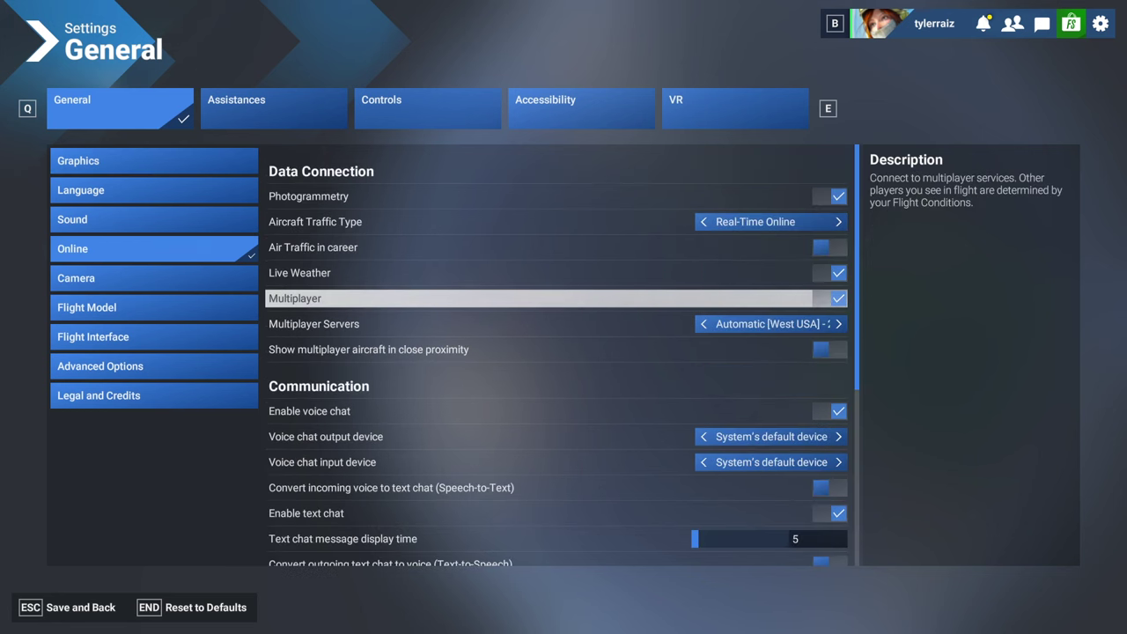
scroll(529, 291, down, 2)
scroll(564, 352, down, 5)
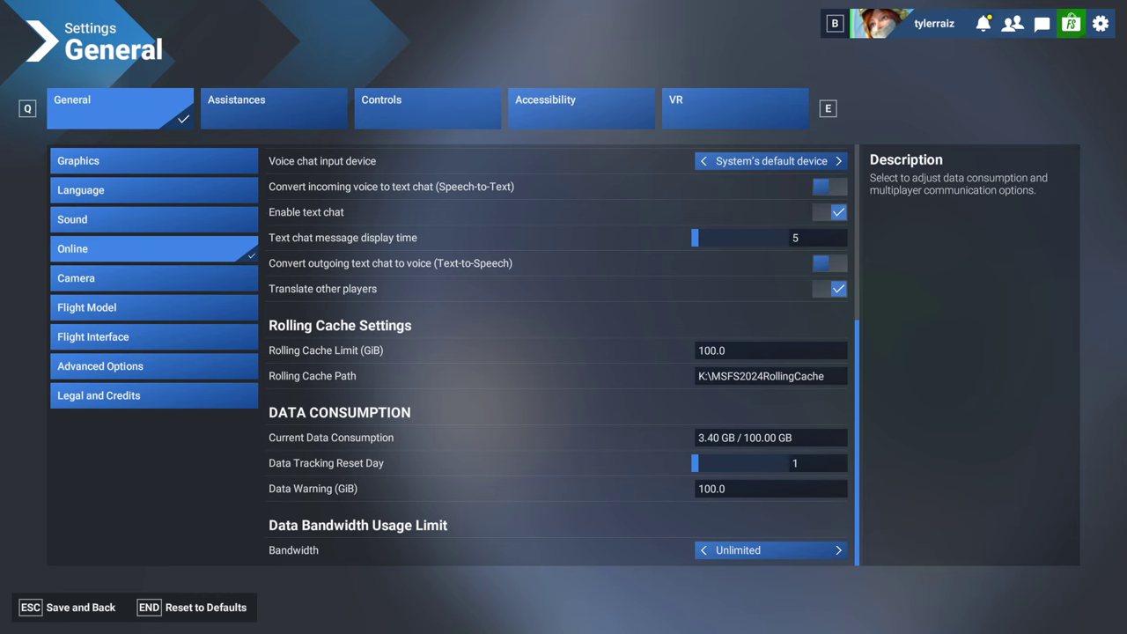
key(Right)
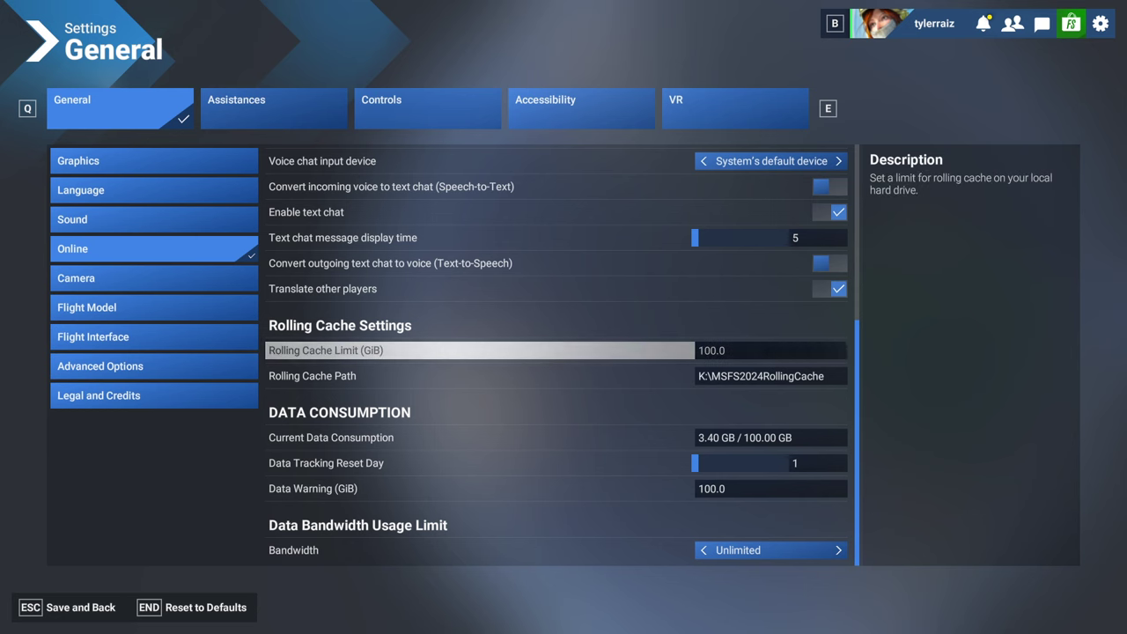
key(Down)
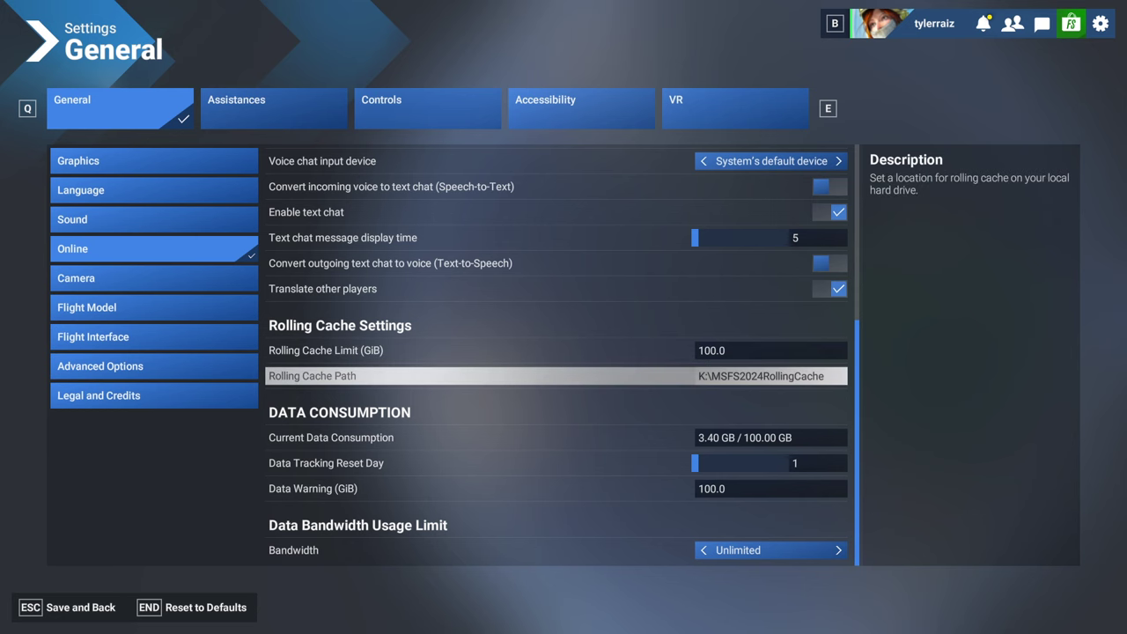
key(Up)
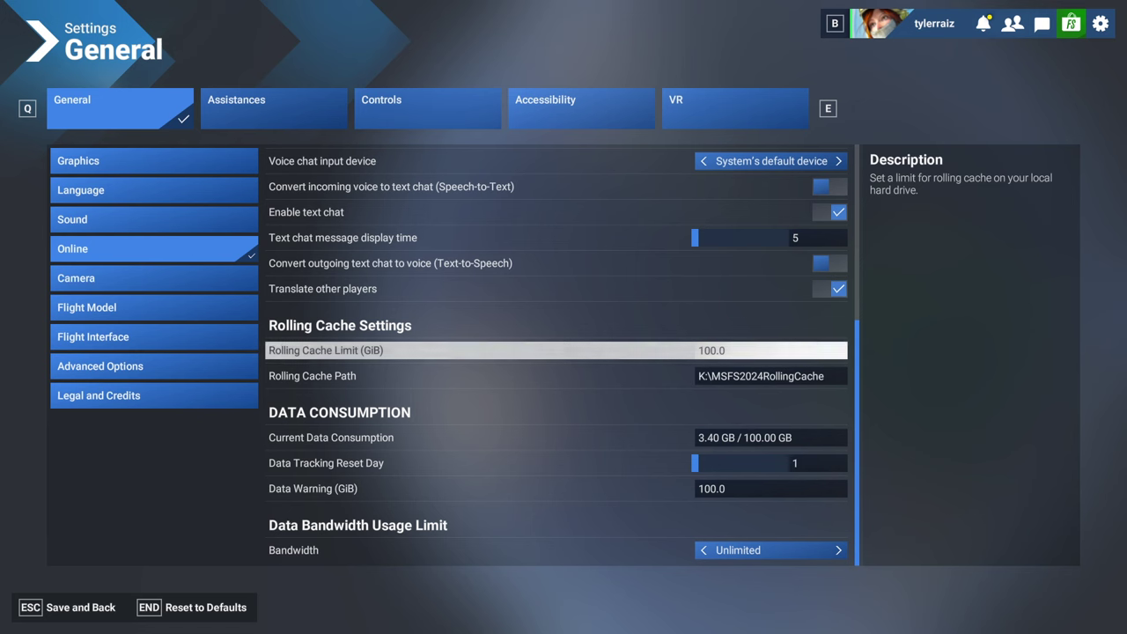
key(Return)
key(Return)
key(Down)
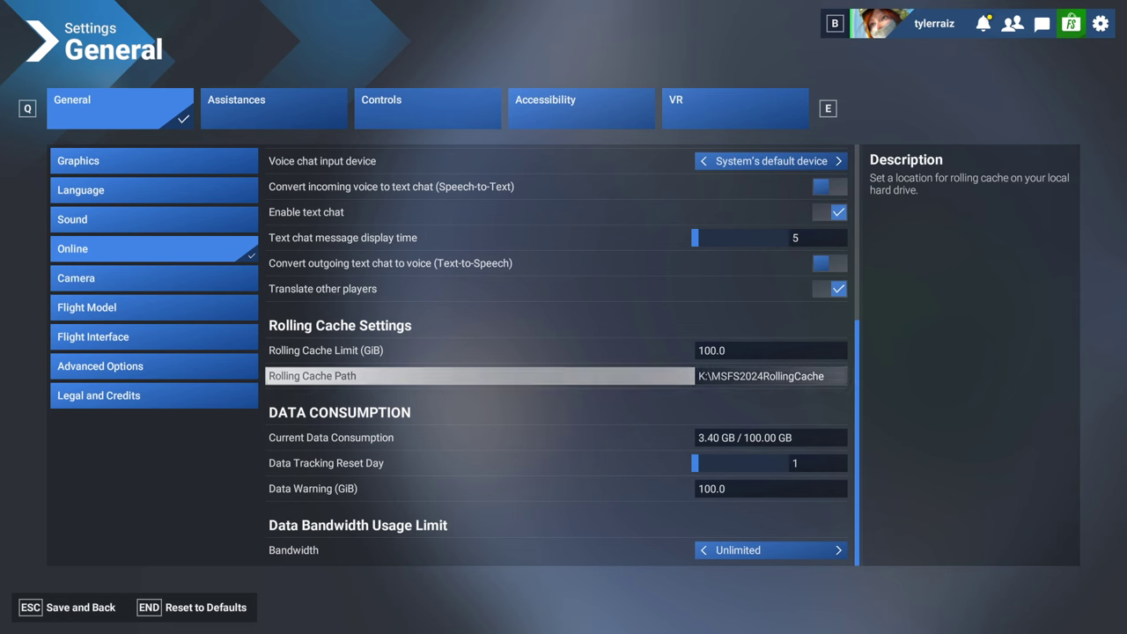
key(Up)
key(Left)
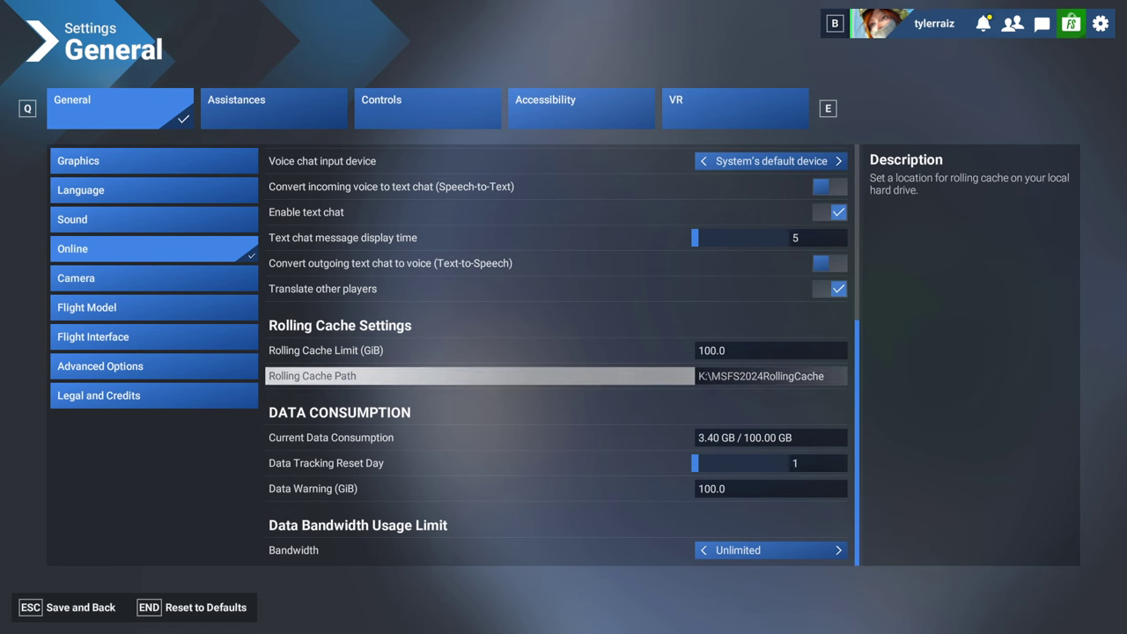
key(Up)
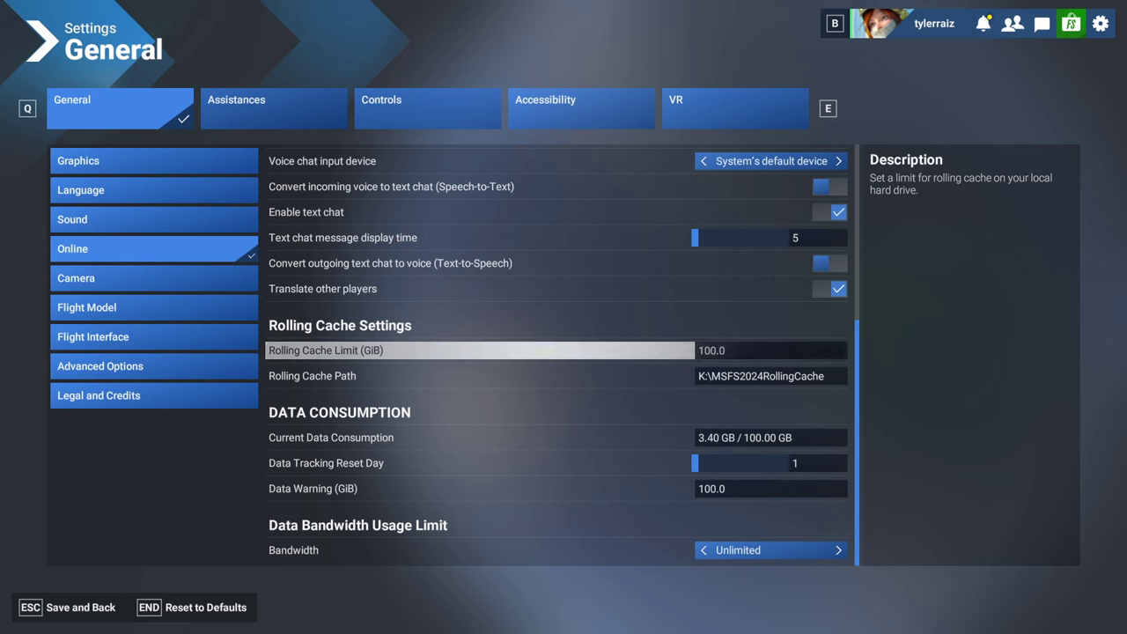
key(Down)
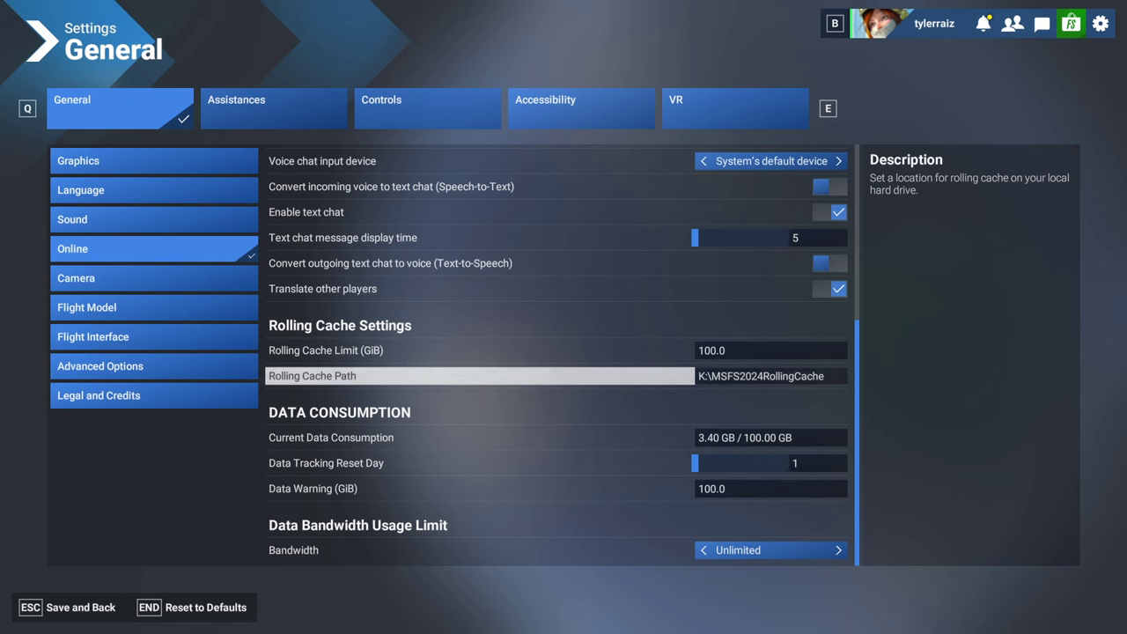
key(Escape)
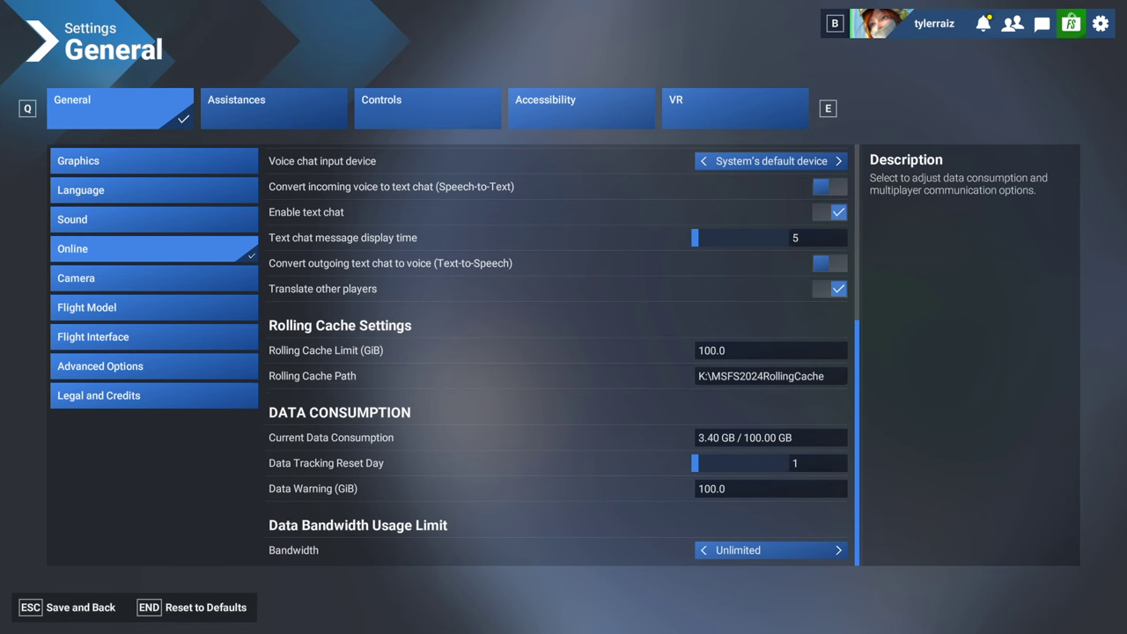
key(Down)
key(Down)
key(Escape)
key(Down)
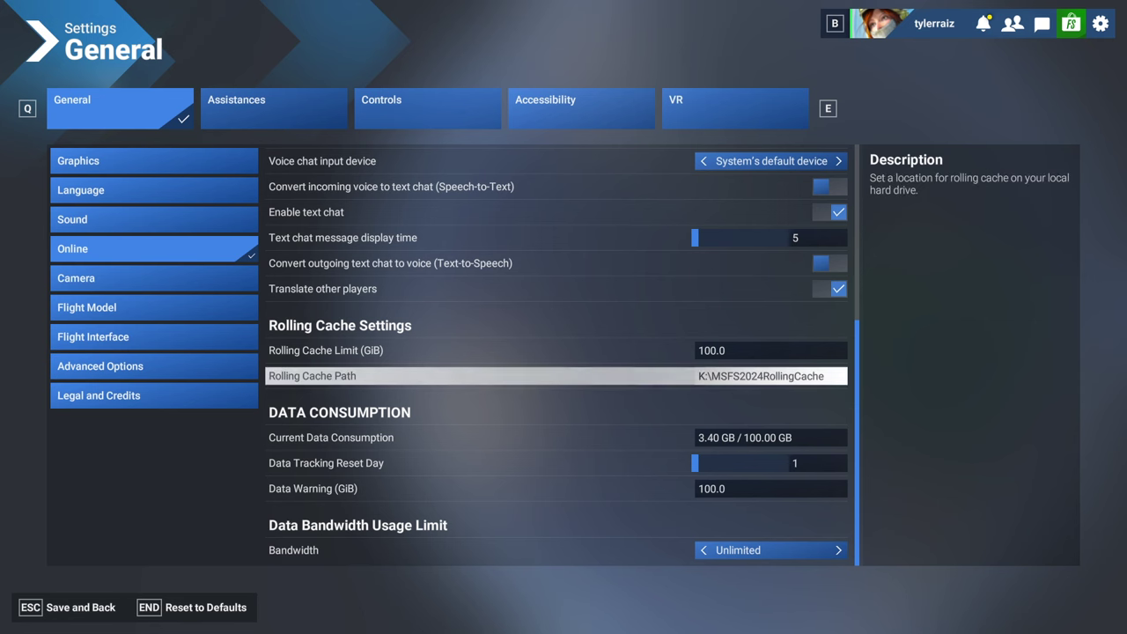
key(Escape)
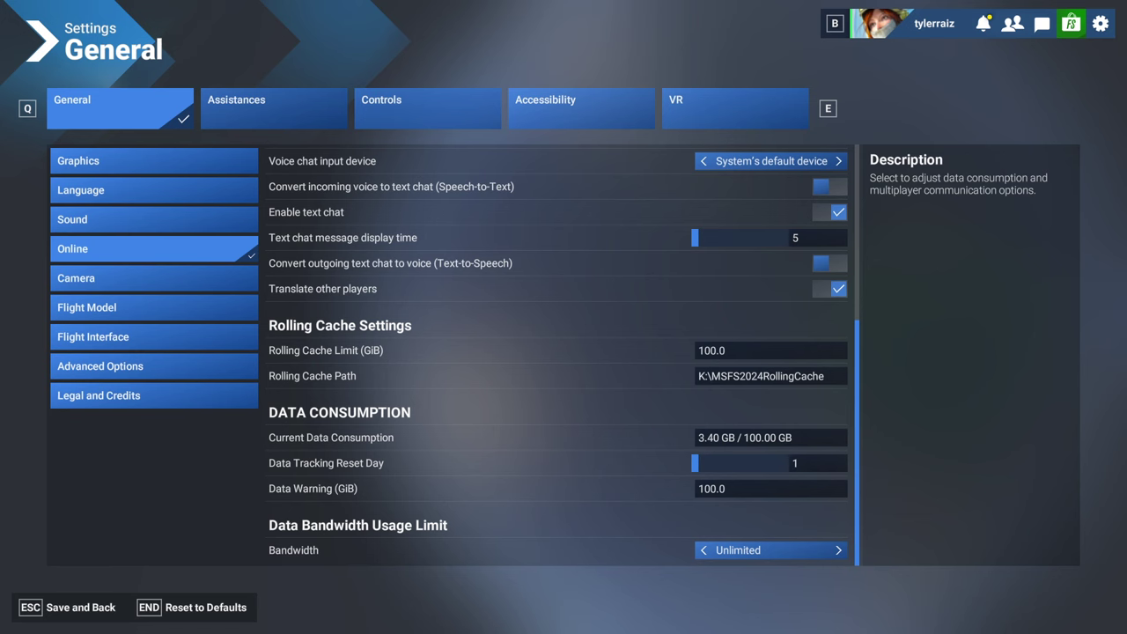
key(Down)
key(Up)
key(Escape)
key(Down)
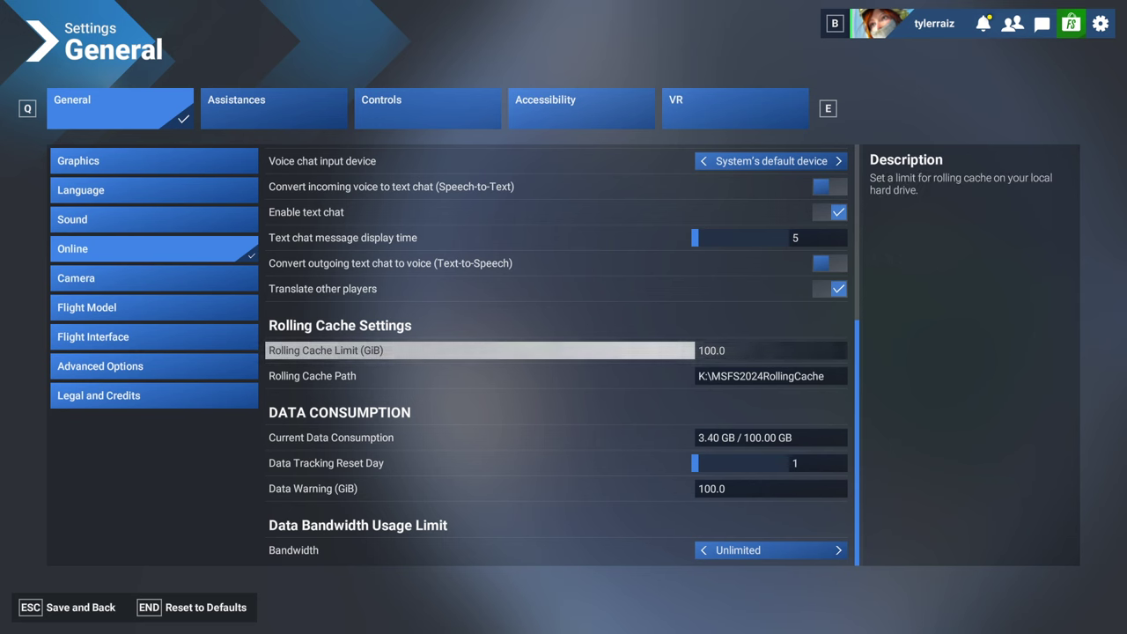
key(Down)
key(Down)
key(Up)
key(Up)
key(Down)
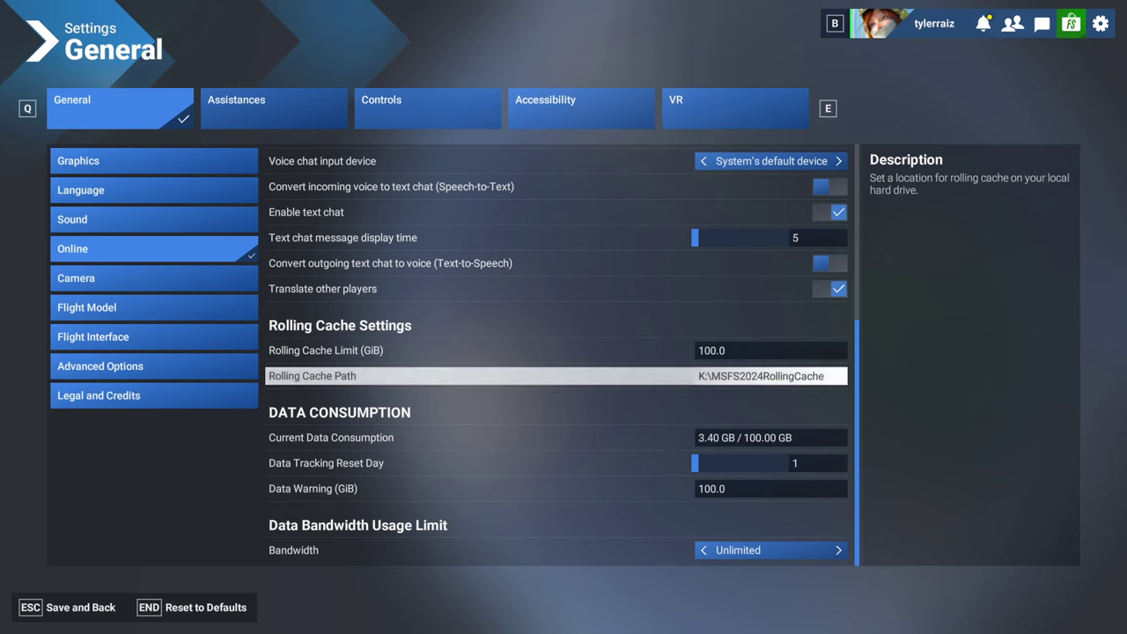
key(Up)
key(Up)
key(Down)
key(Down)
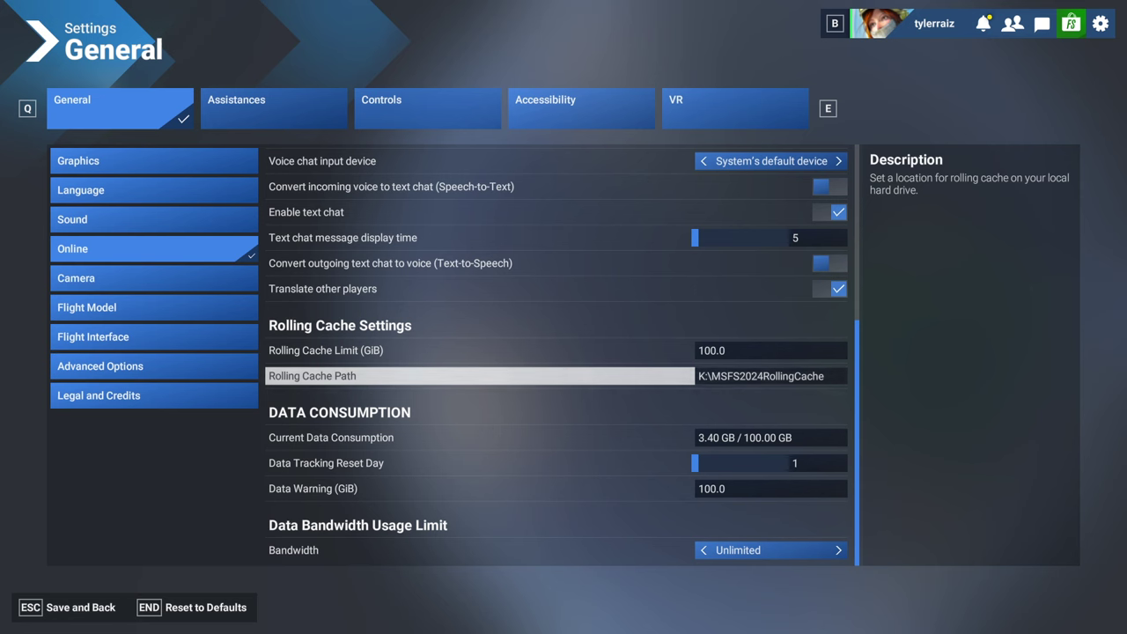
key(Up)
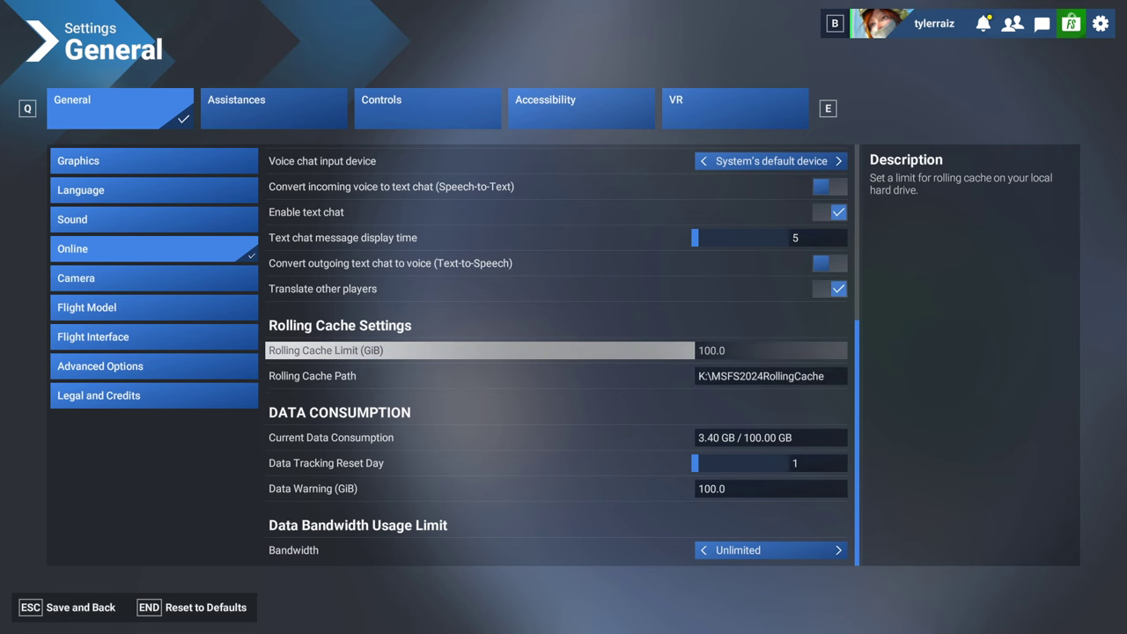
key(Down)
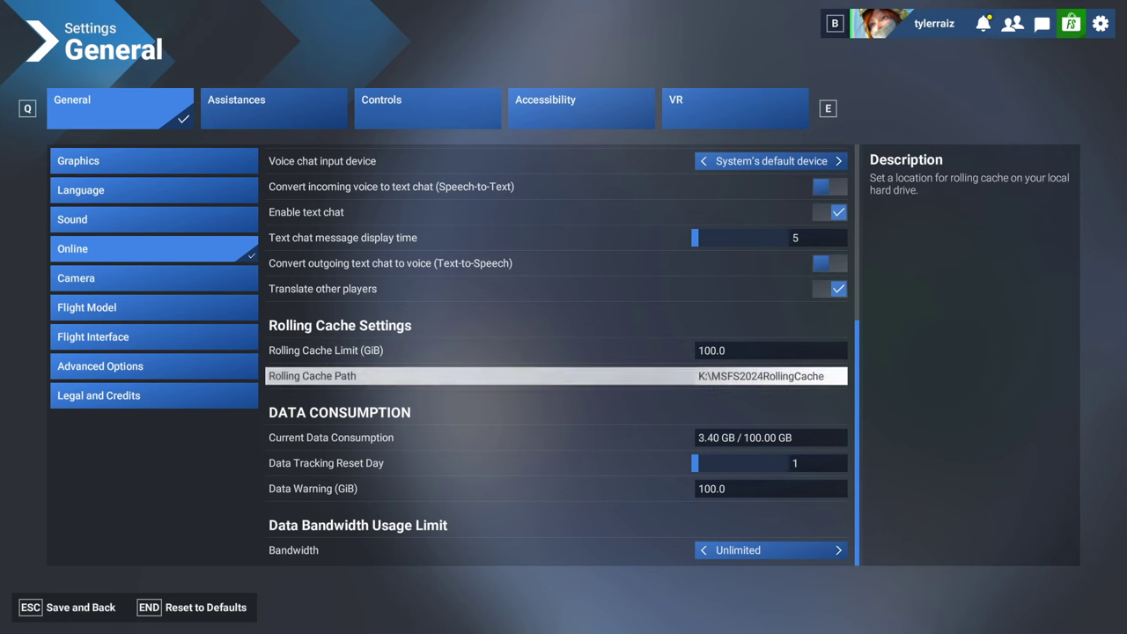
key(Up)
key(Down)
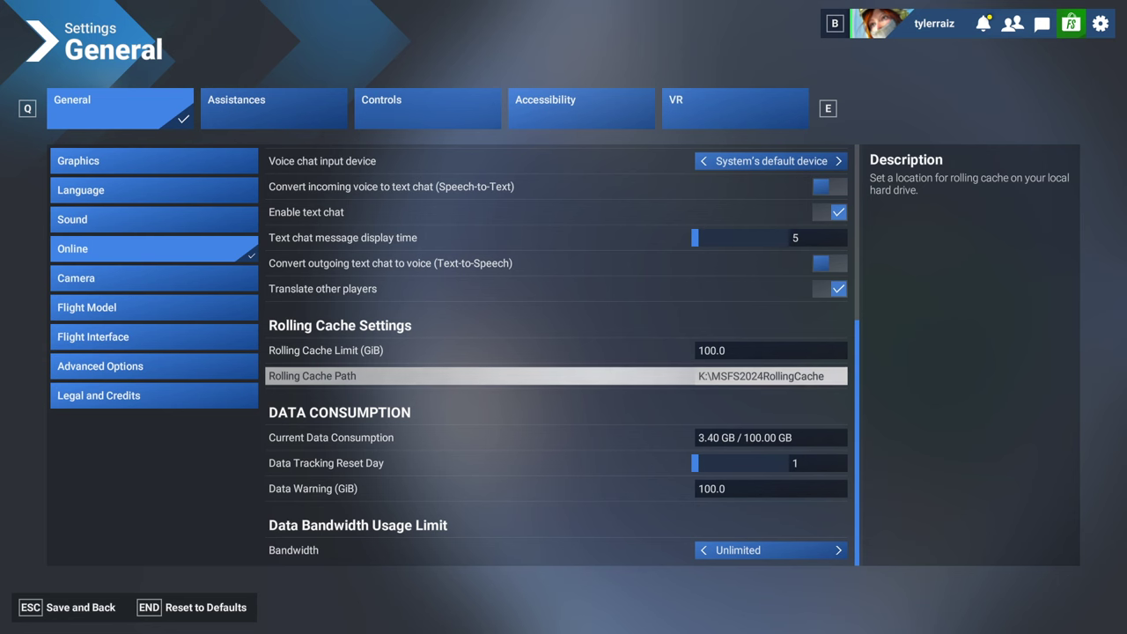
key(Down)
key(Up)
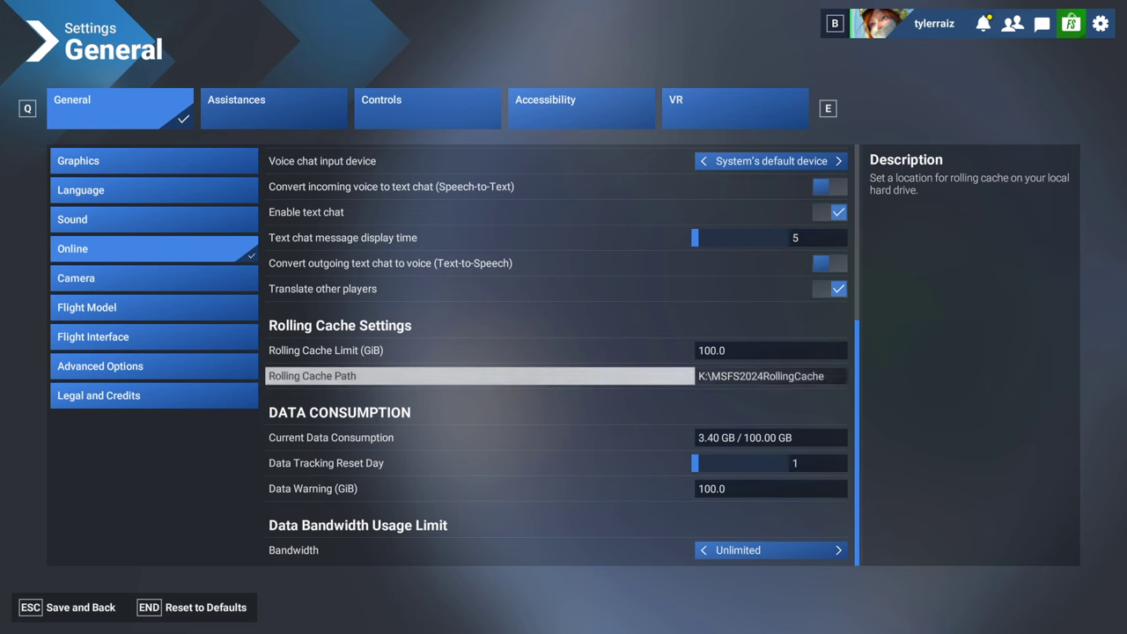
- Move focus to Current Data Consumption, then Save and Back with the cache kept at 100.0 GiB
key(Down)
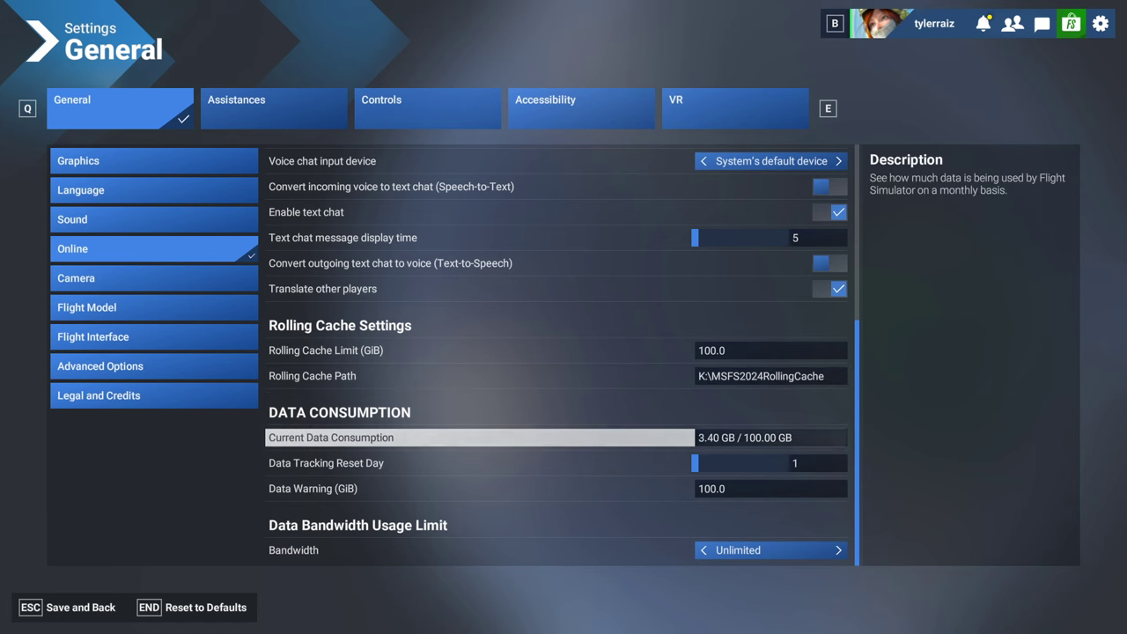
key(Left)
key(Right)
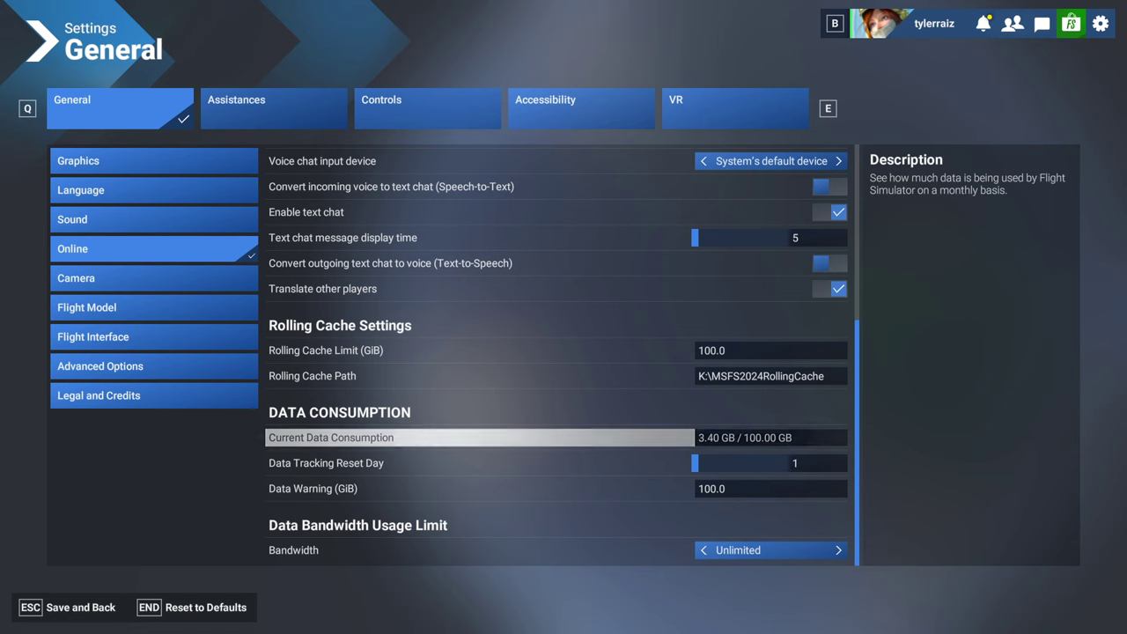
key(Left)
key(Right)
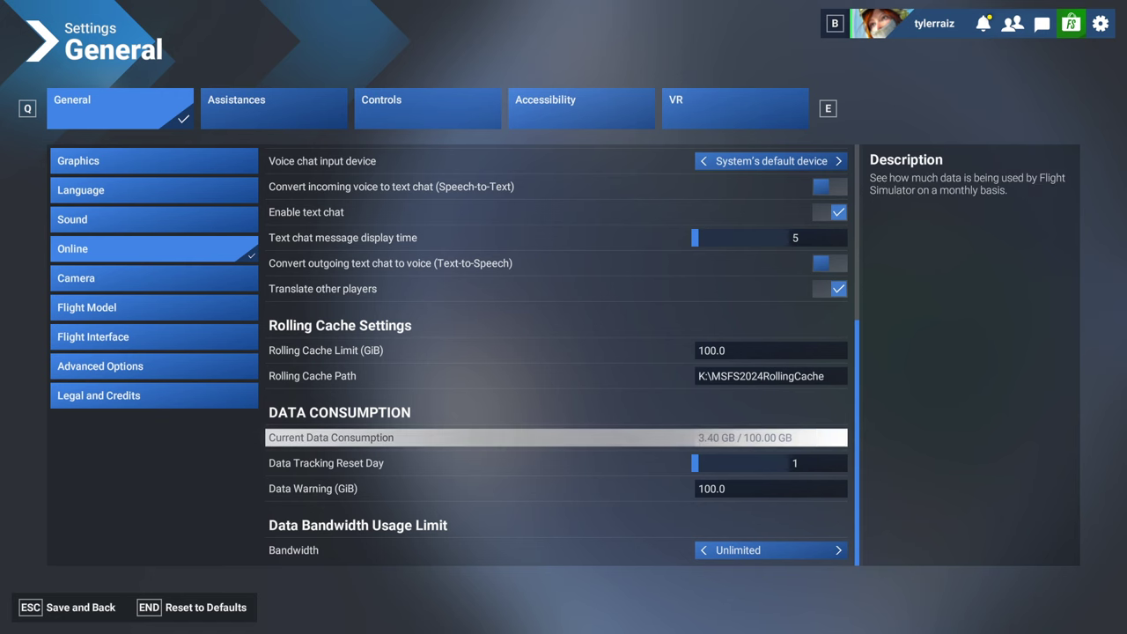
key(Left)
key(Right)
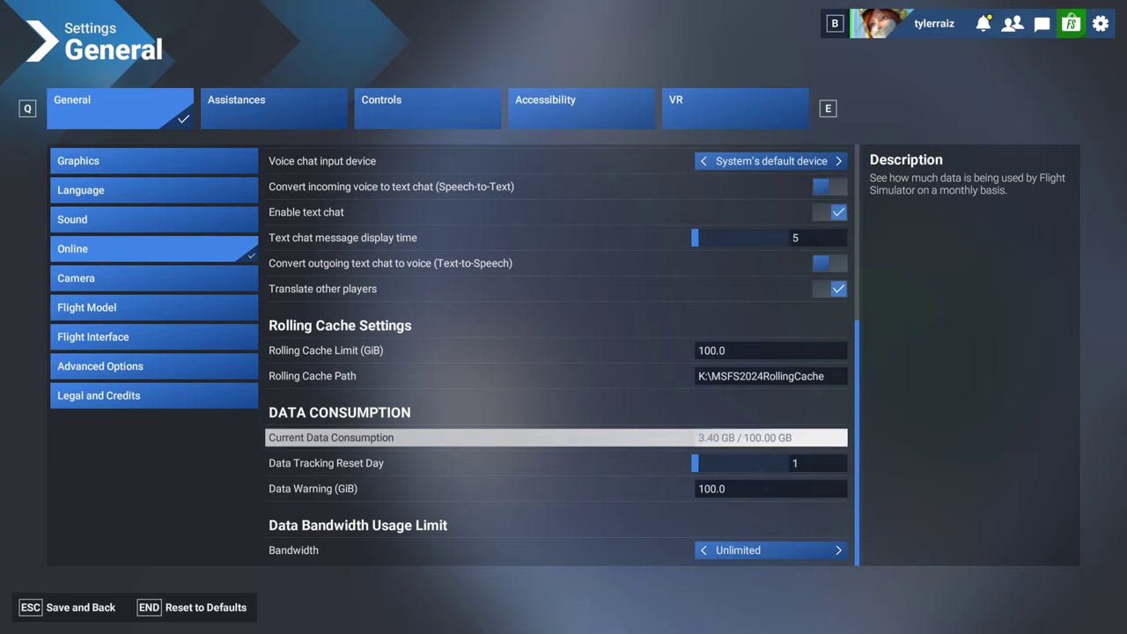
key(Escape)
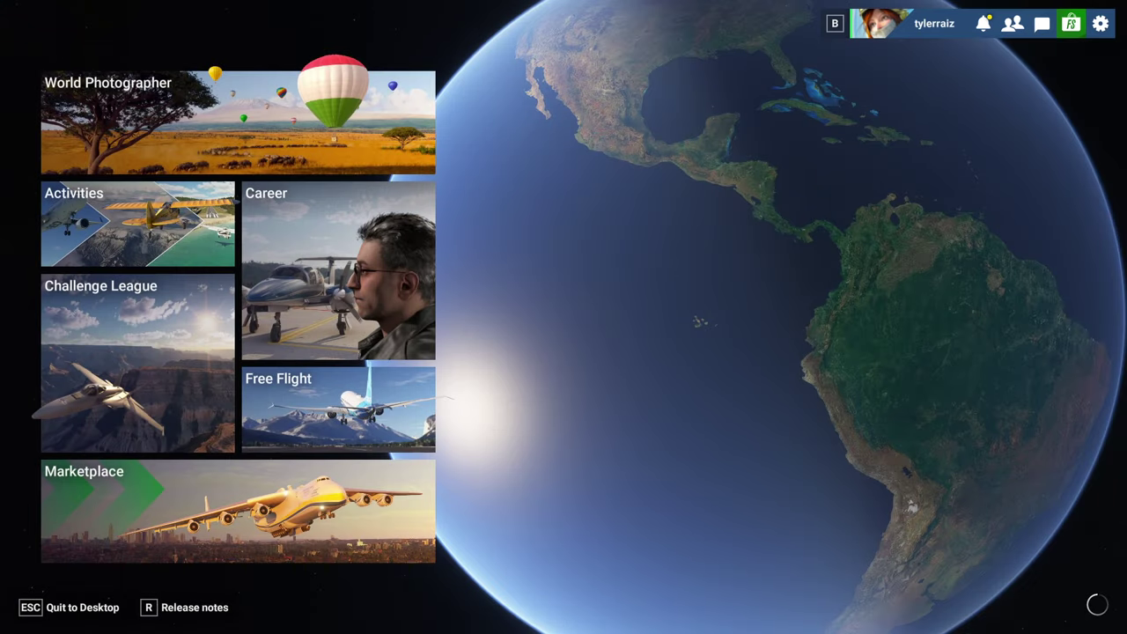